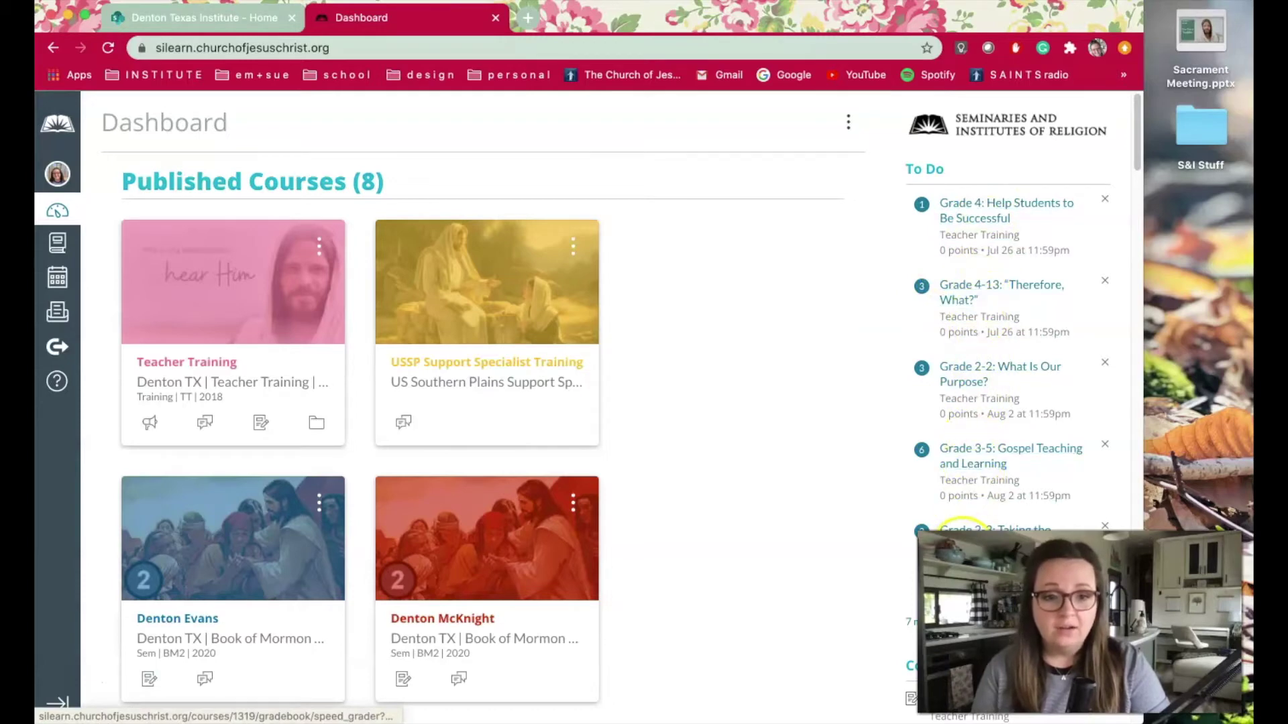
Step: Browse the published courses on the dashboard and open the Teacher Training course
scroll(604, 402, down, 4)
scroll(1000, 508, down, 4)
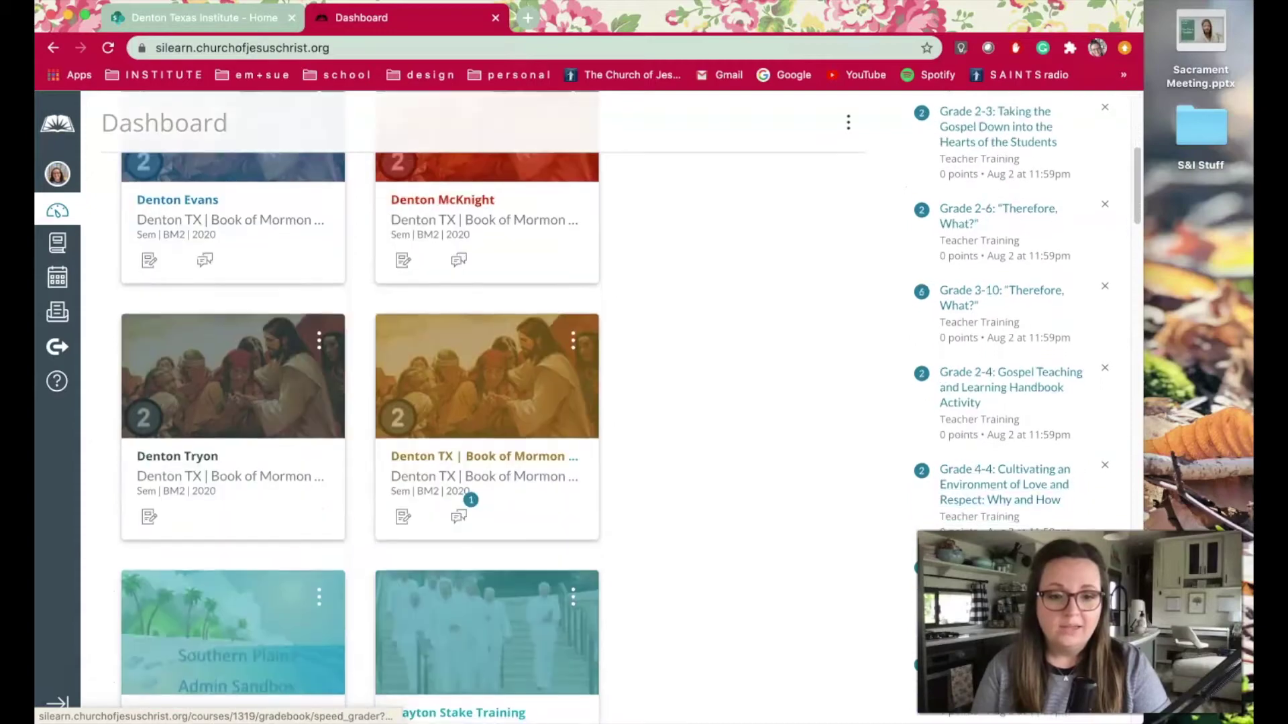
scroll(999, 507, down, 2)
scroll(999, 508, up, 8)
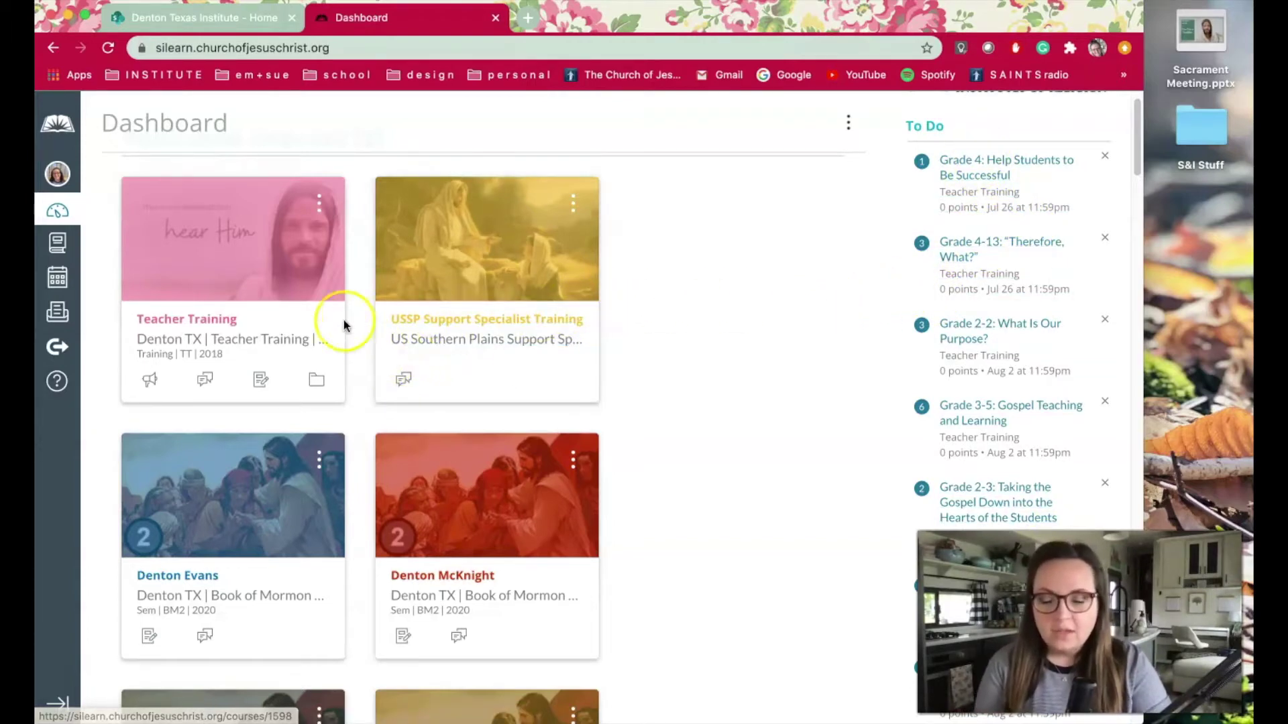
click(174, 342)
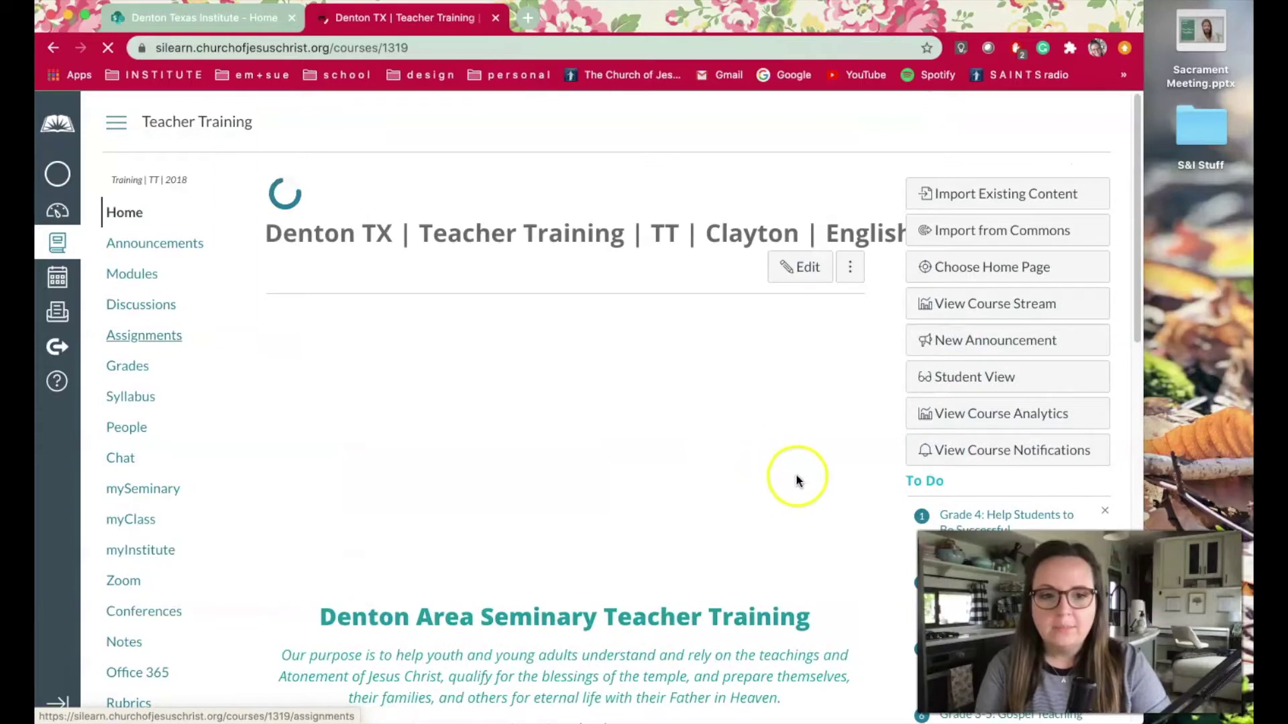
Step: Open the "Grade 4: Help Students to Be Successful" to-do item in a new browser tab and switch to it
click(976, 517)
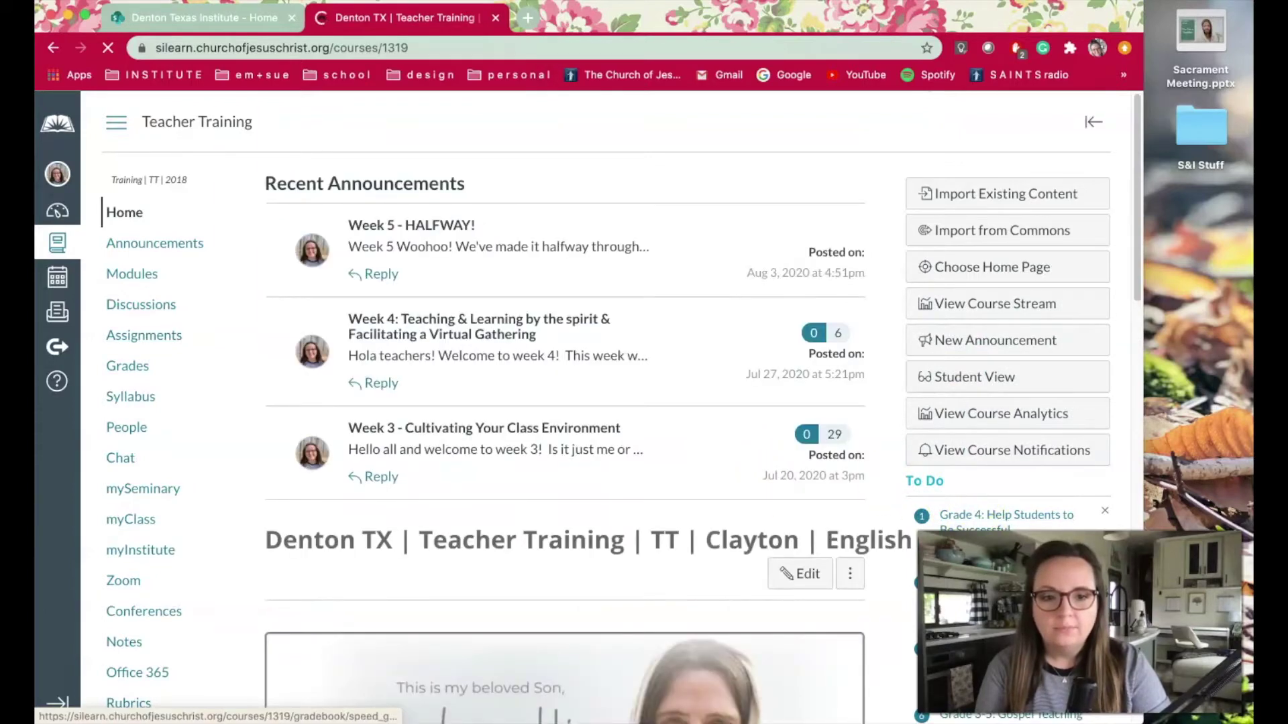
scroll(607, 413, down, 1)
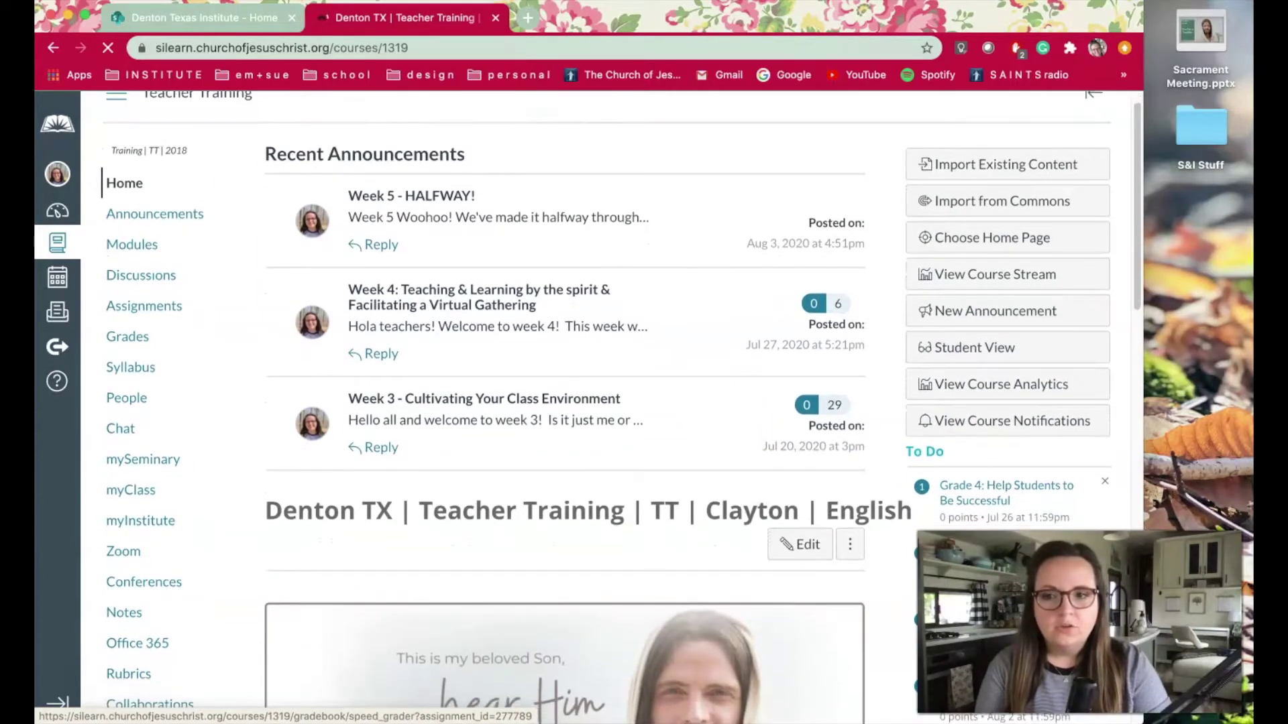
scroll(1013, 510, down, 1)
click(1013, 495)
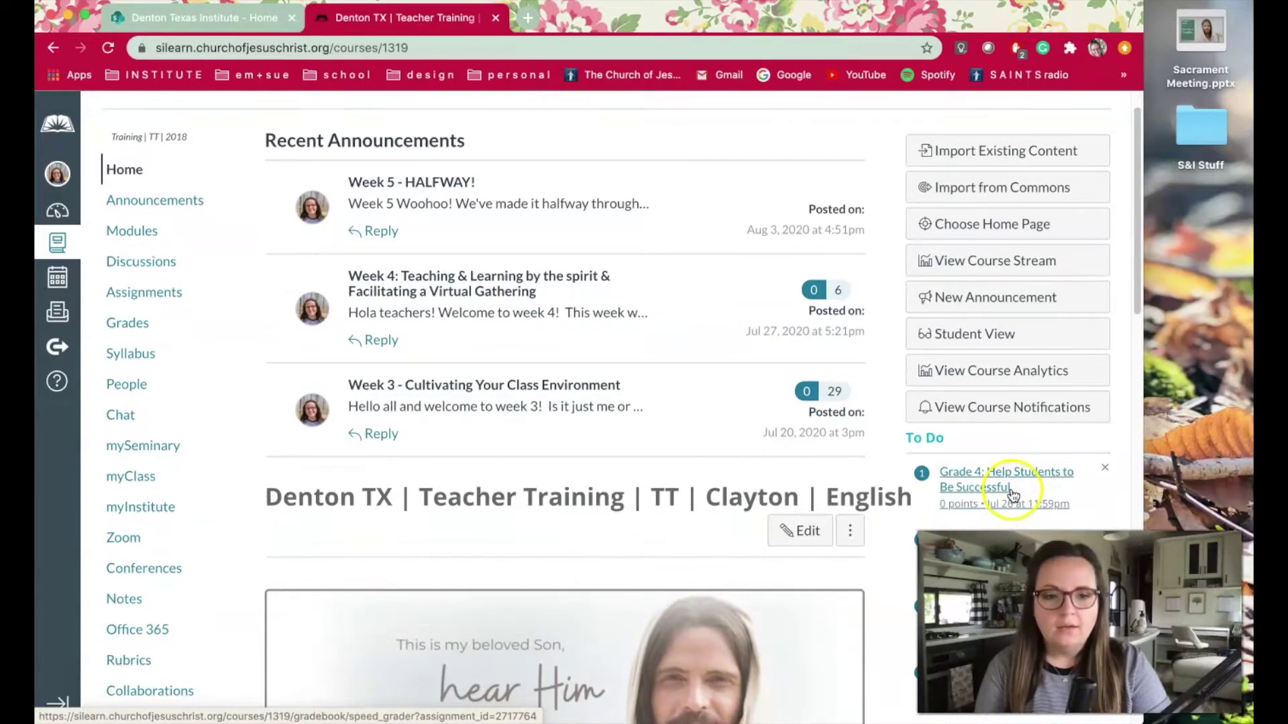
right_click(977, 478)
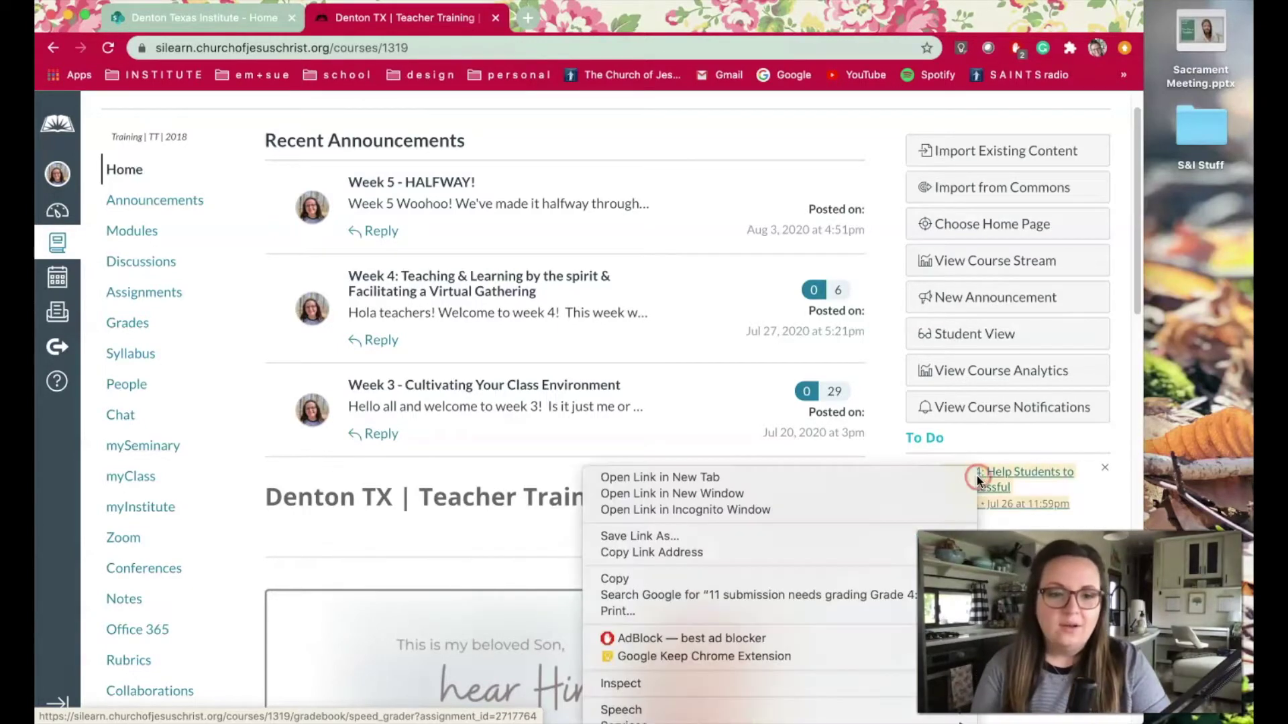
click(869, 477)
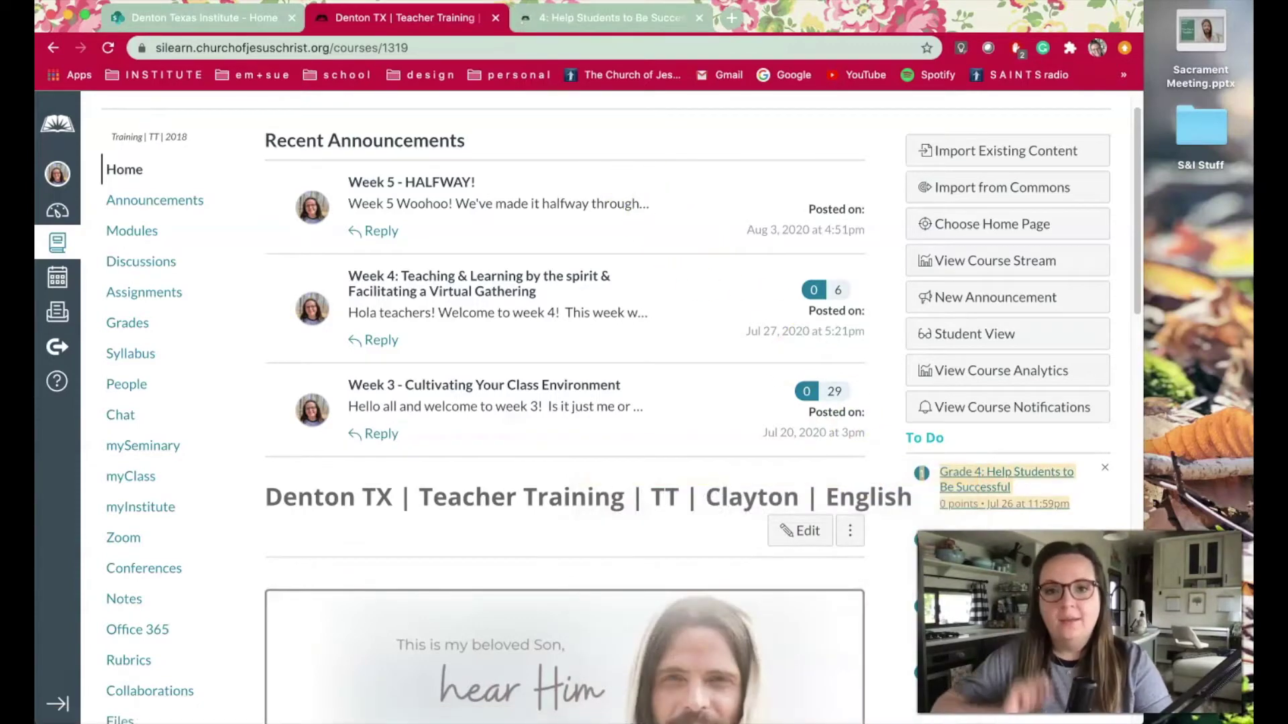
click(517, 19)
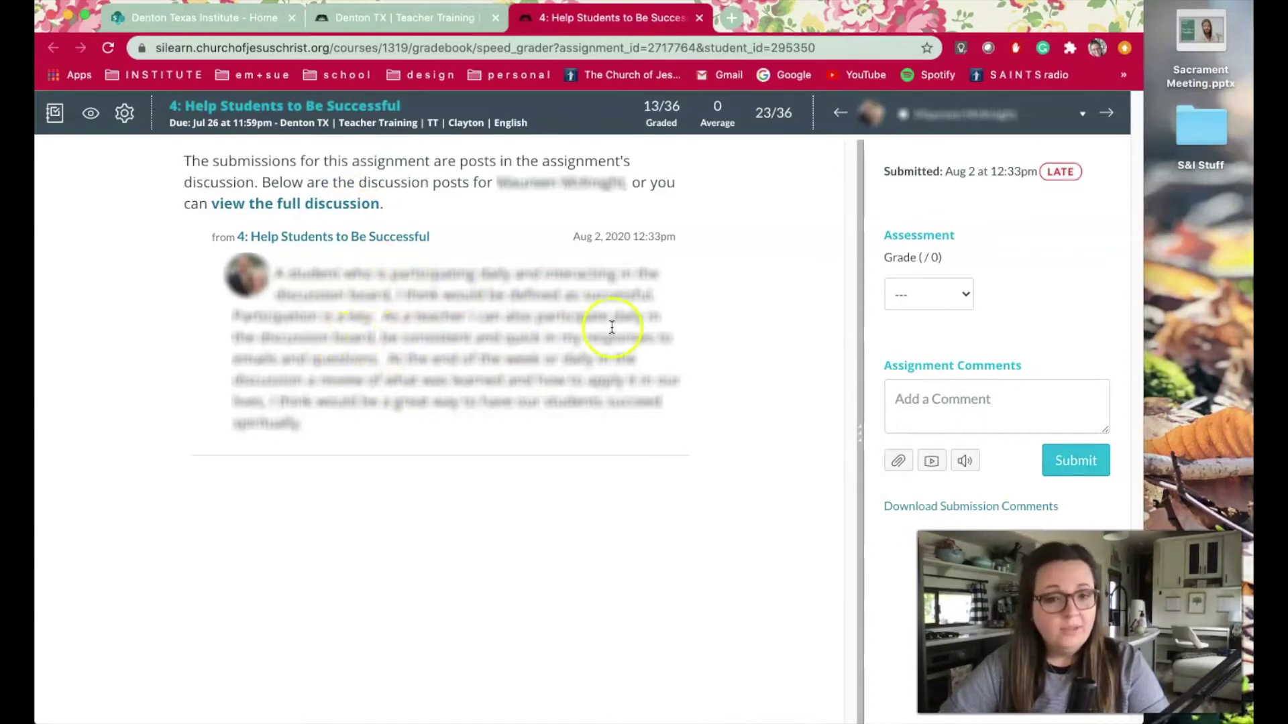
Step: Grade the displayed student's discussion submission as Complete
click(967, 295)
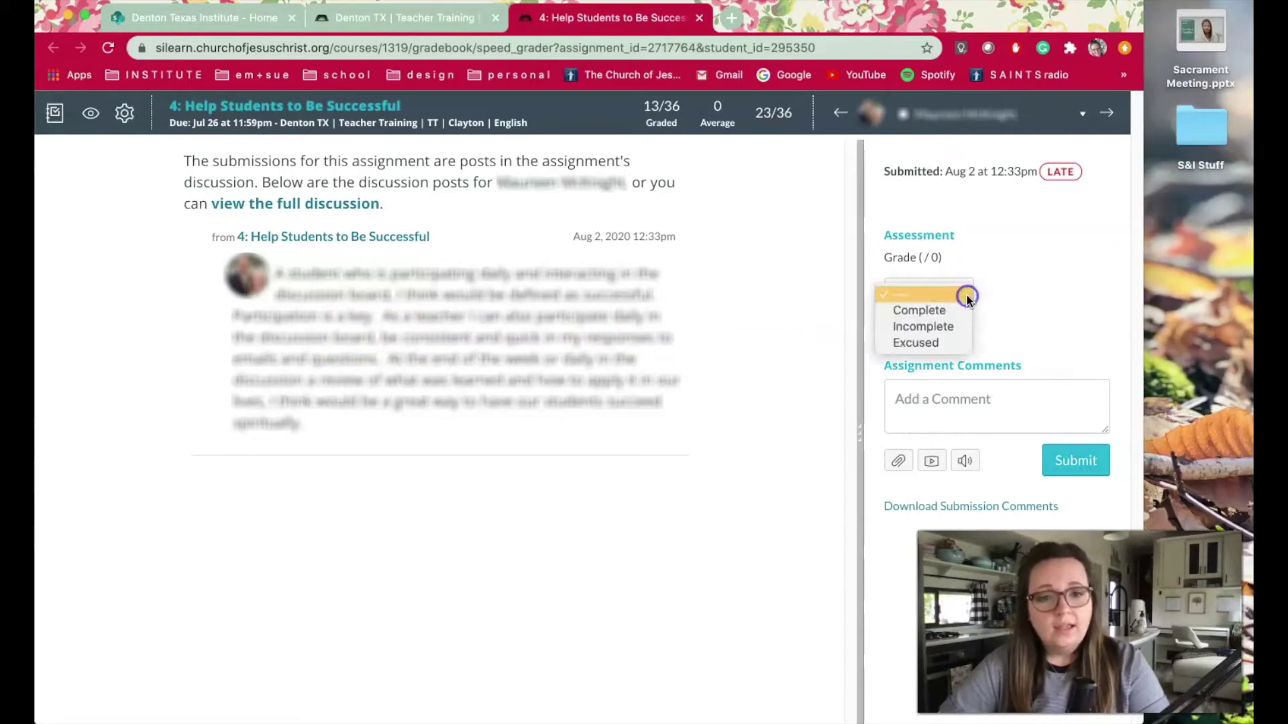
click(927, 311)
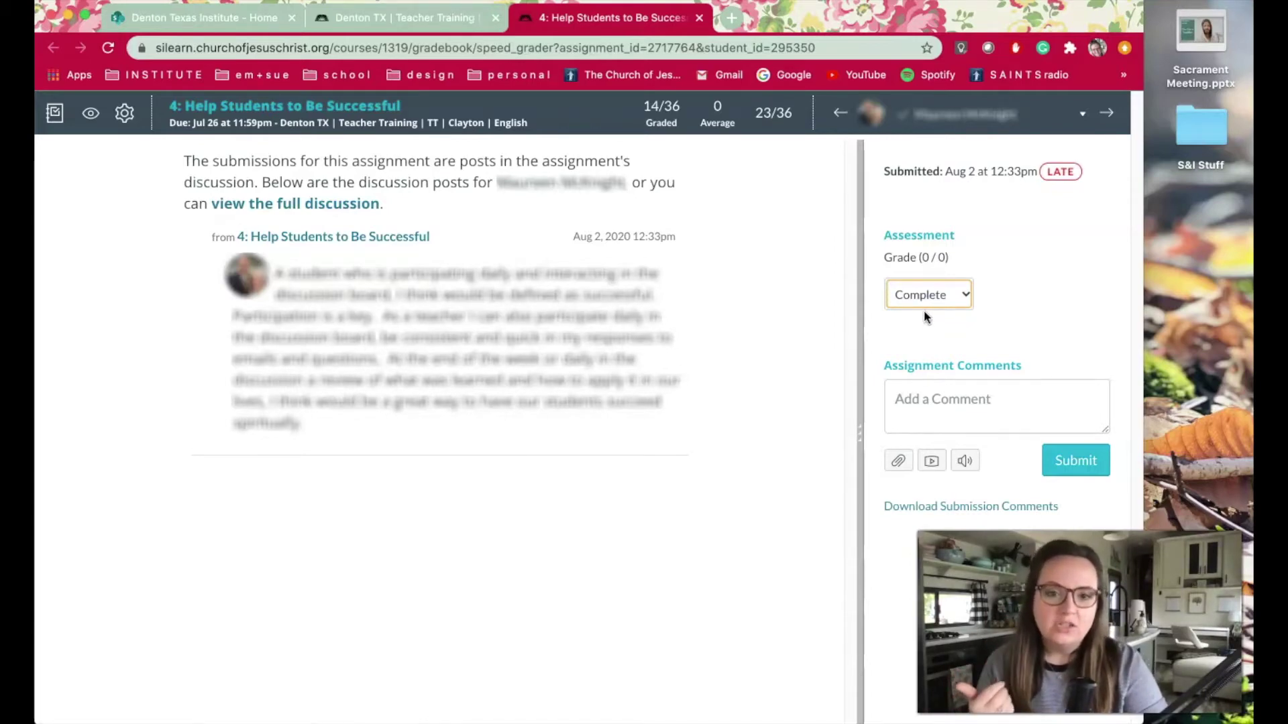
click(942, 414)
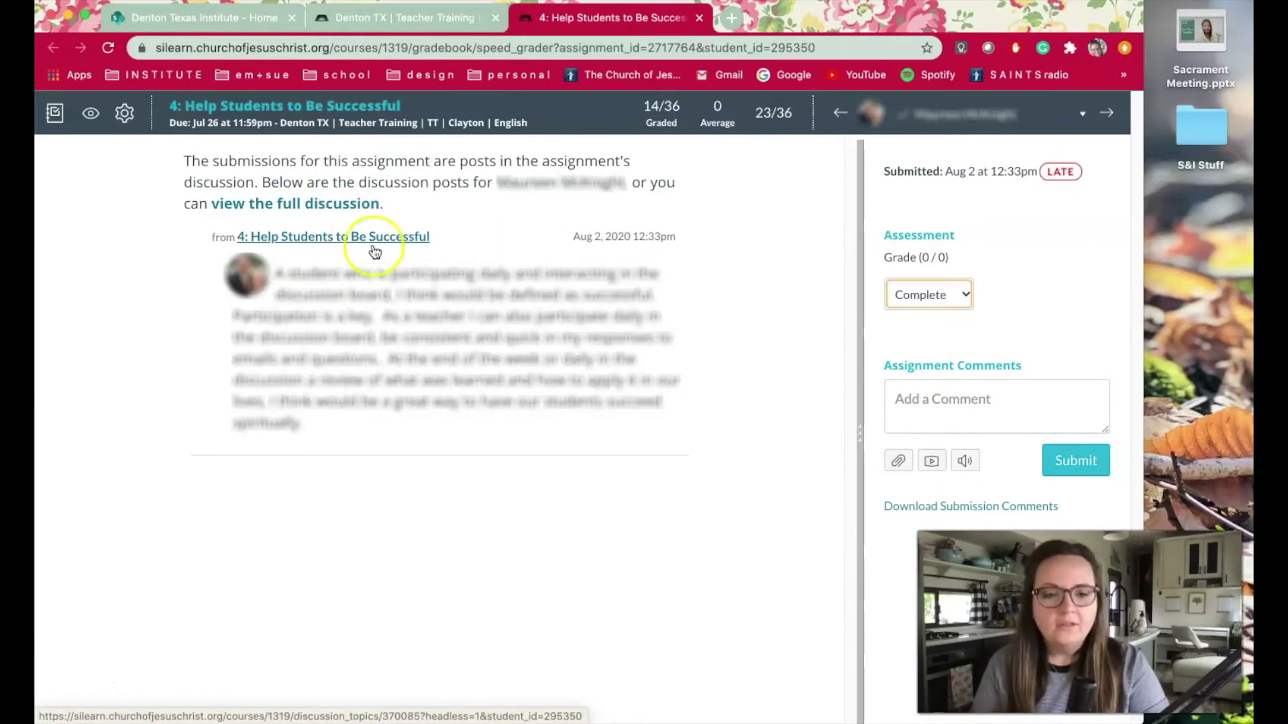
click(959, 402)
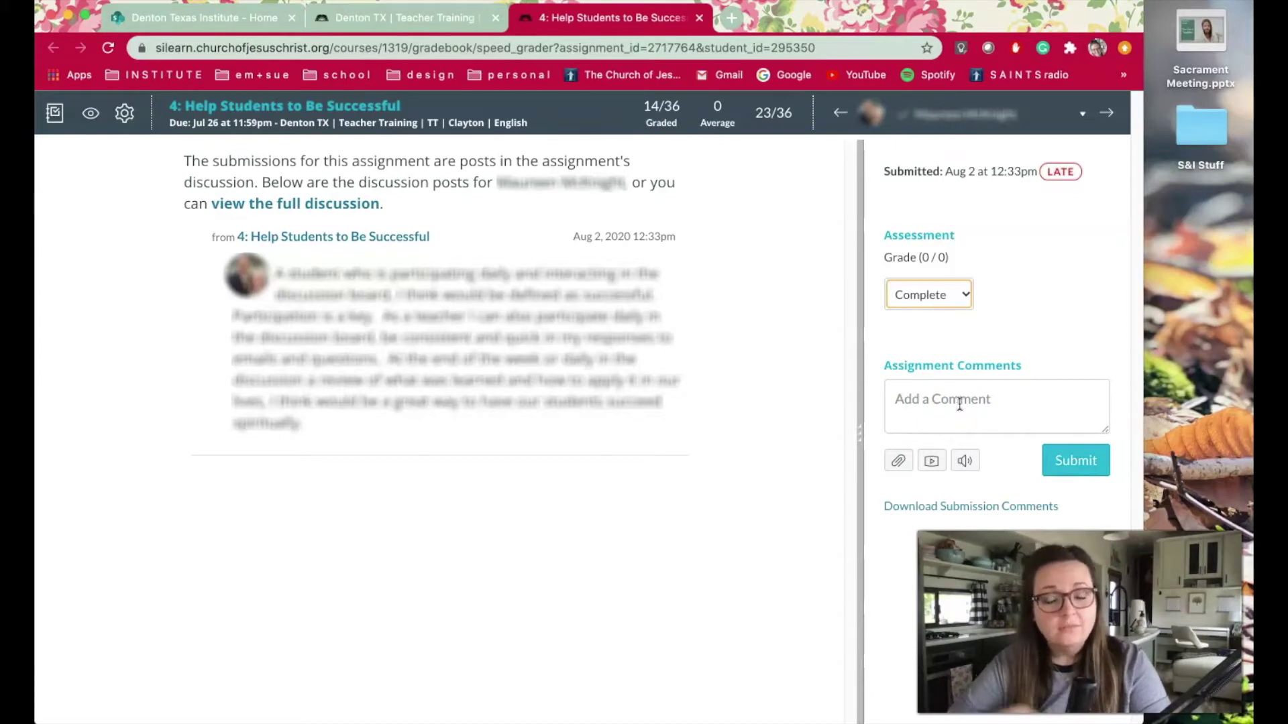
click(970, 403)
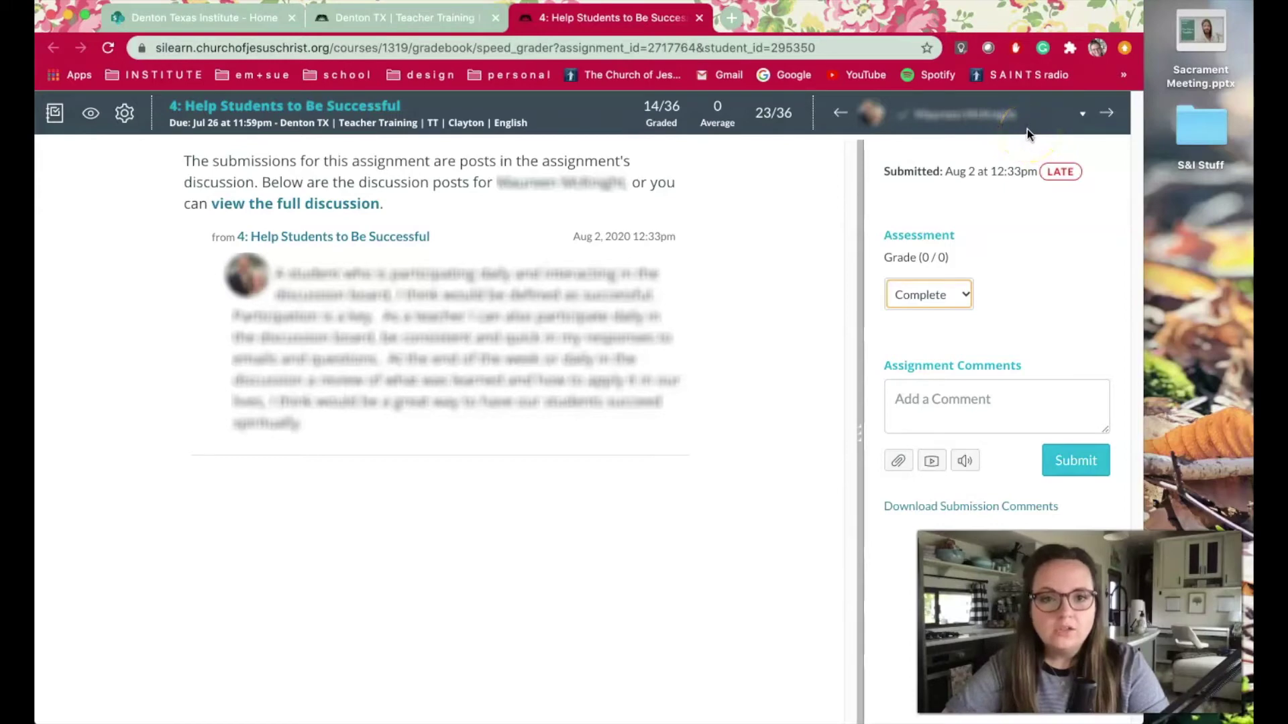
Step: Look through the assignment's student list to check which students are already graded, leaving the current student selected
click(1084, 116)
scroll(1030, 196, down, 3)
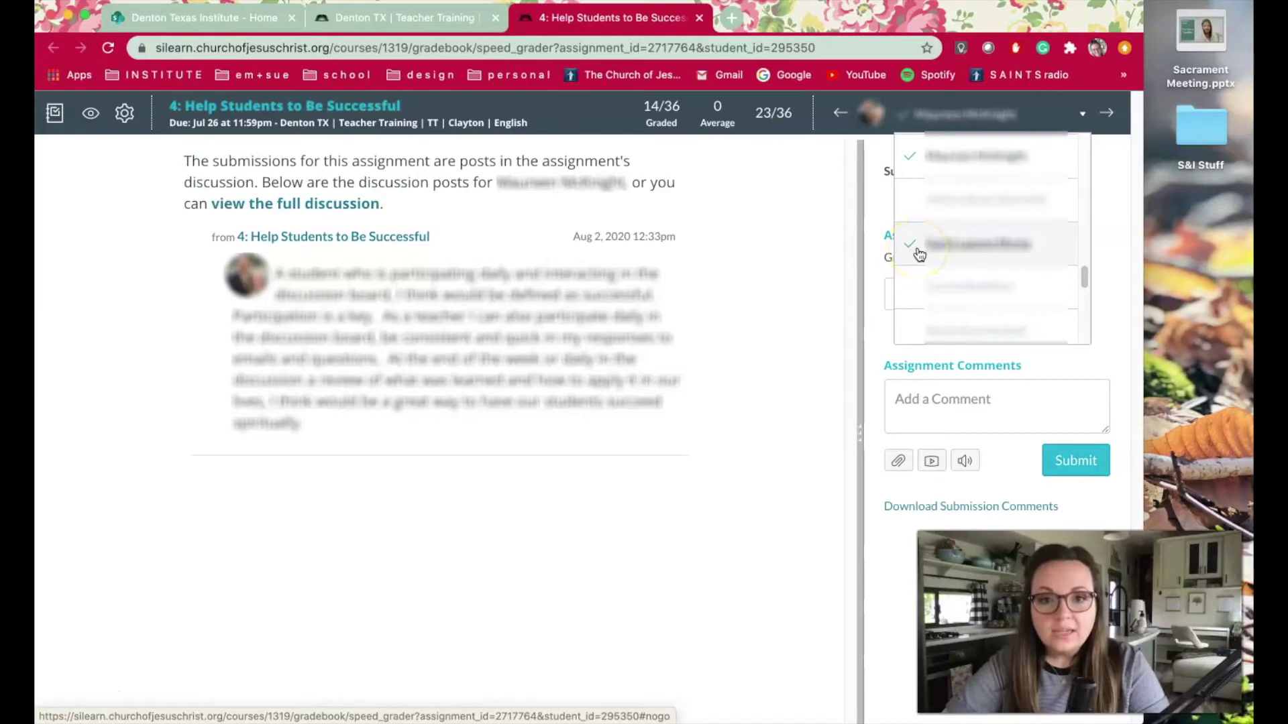
click(991, 204)
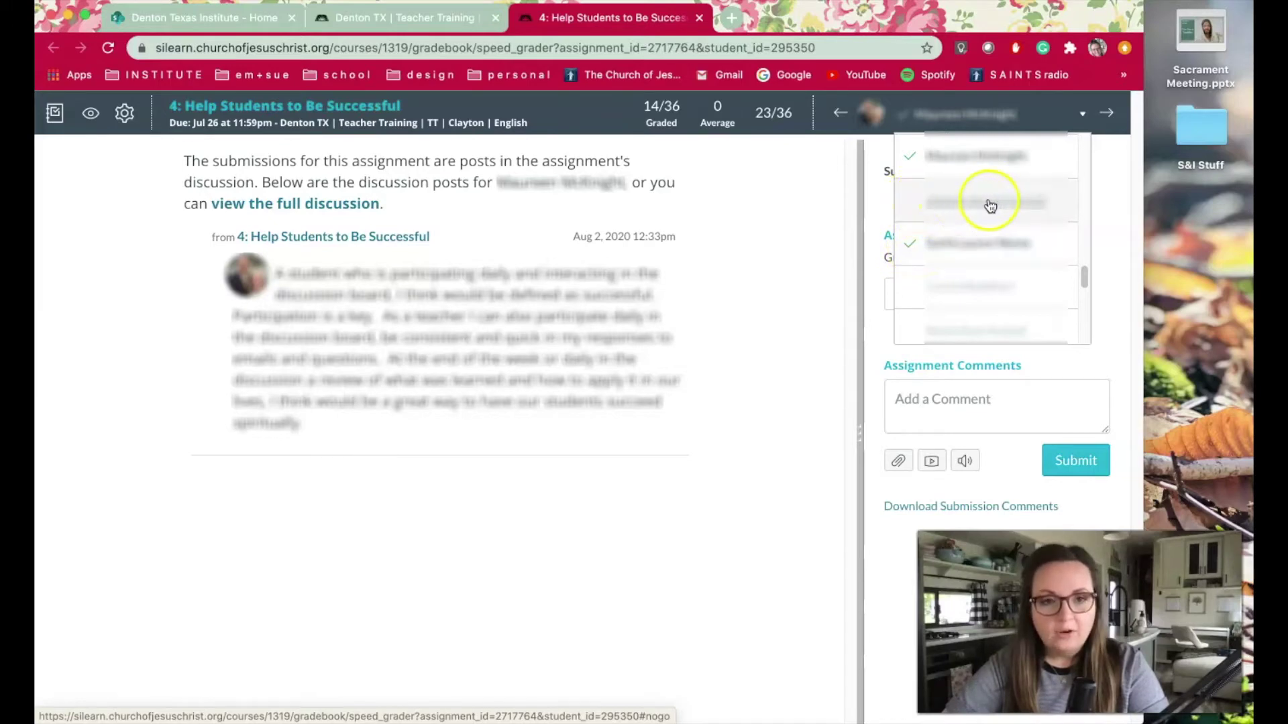
click(1039, 204)
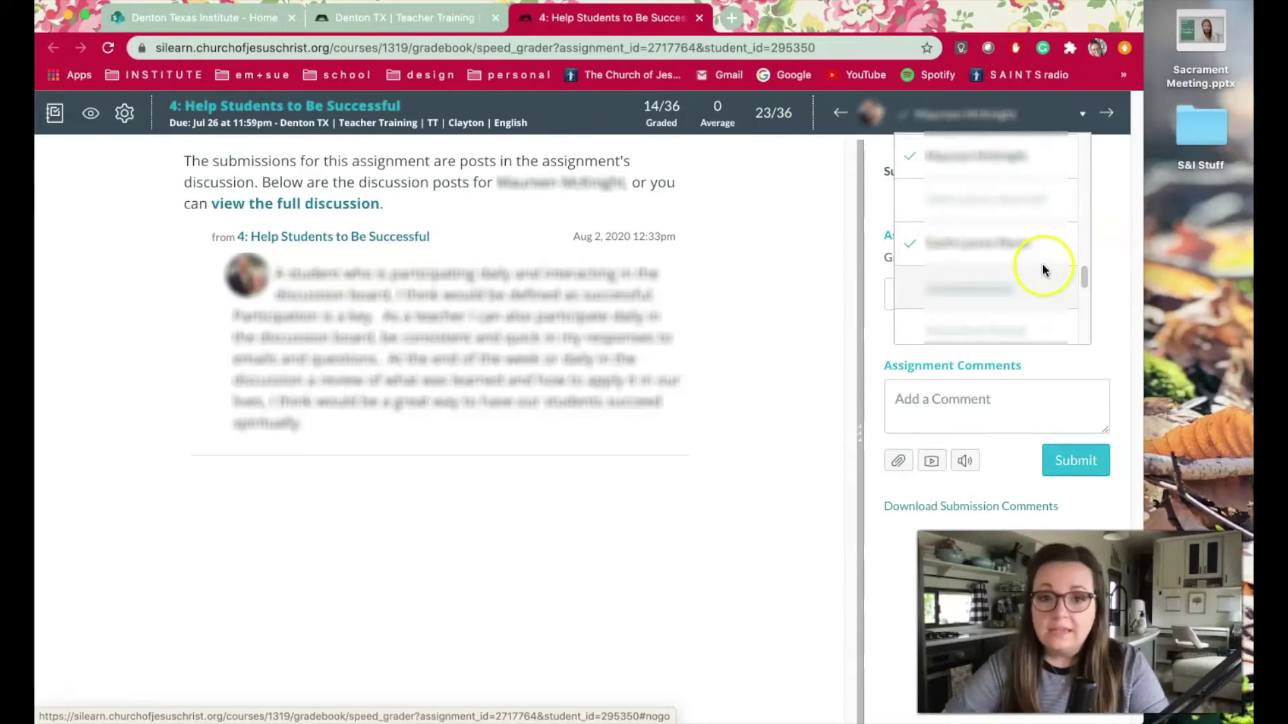
scroll(1044, 269, down, 2)
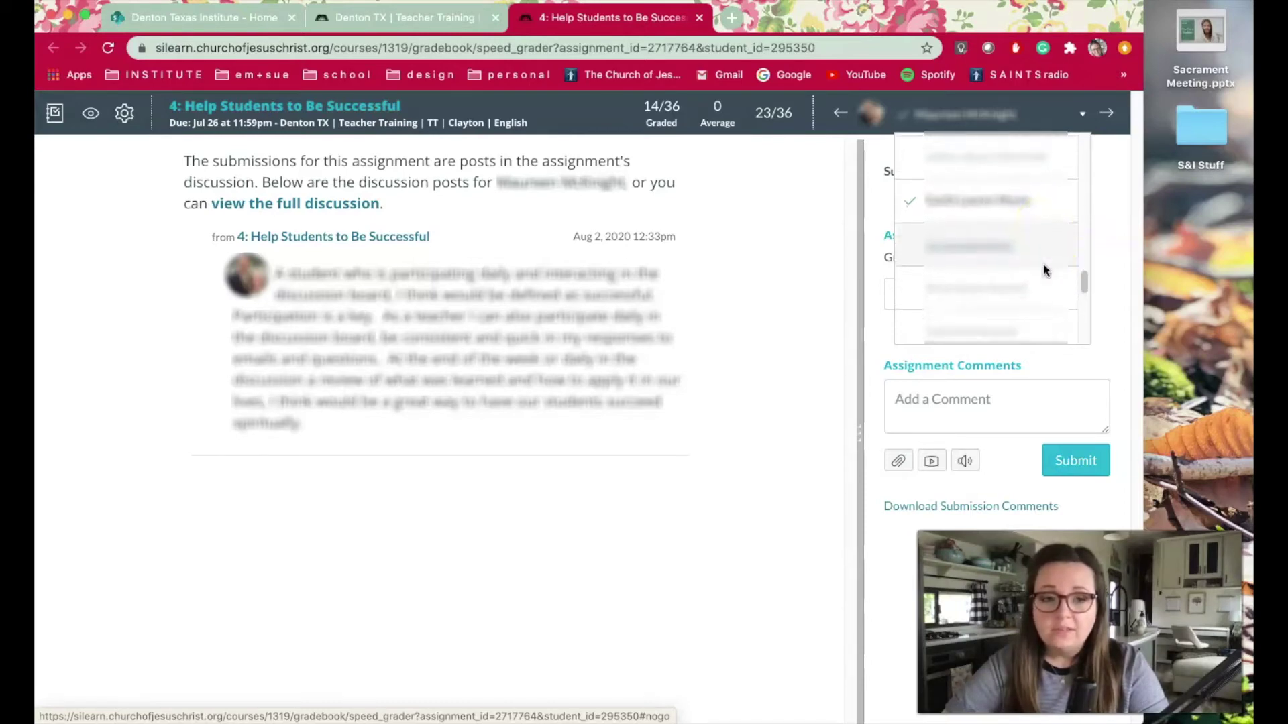
scroll(1043, 270, down, 5)
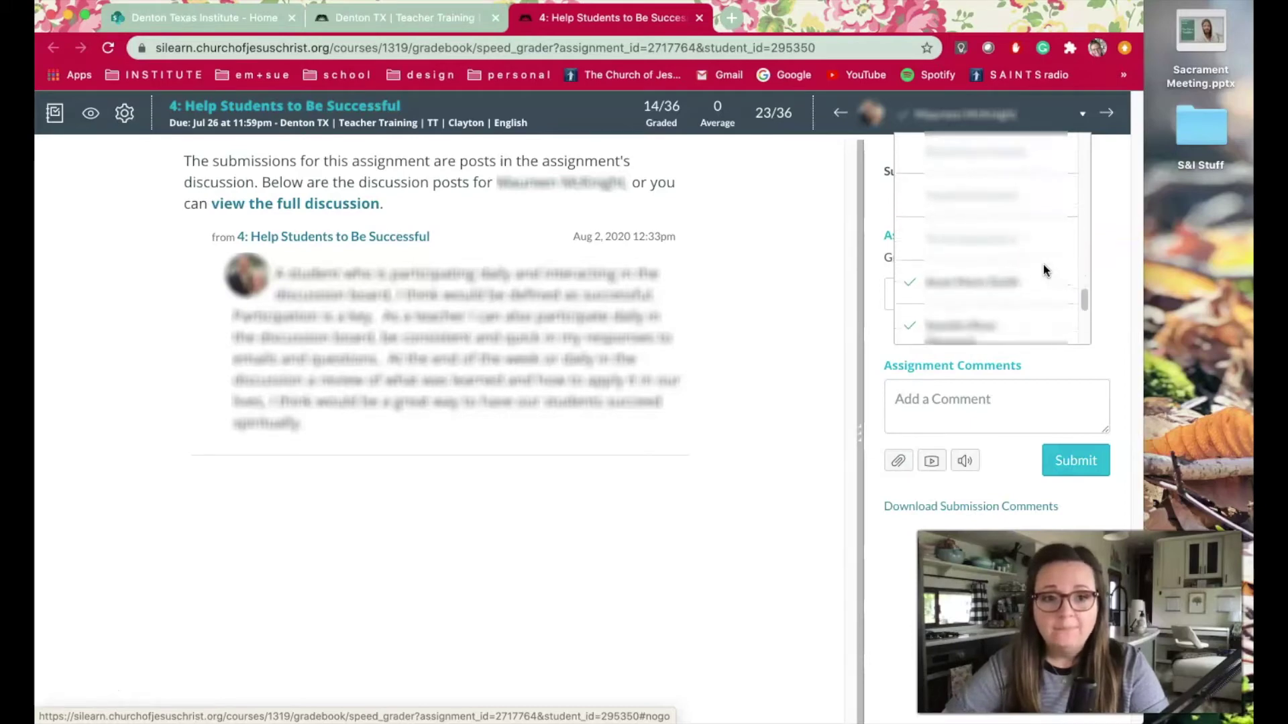
scroll(1044, 269, down, 4)
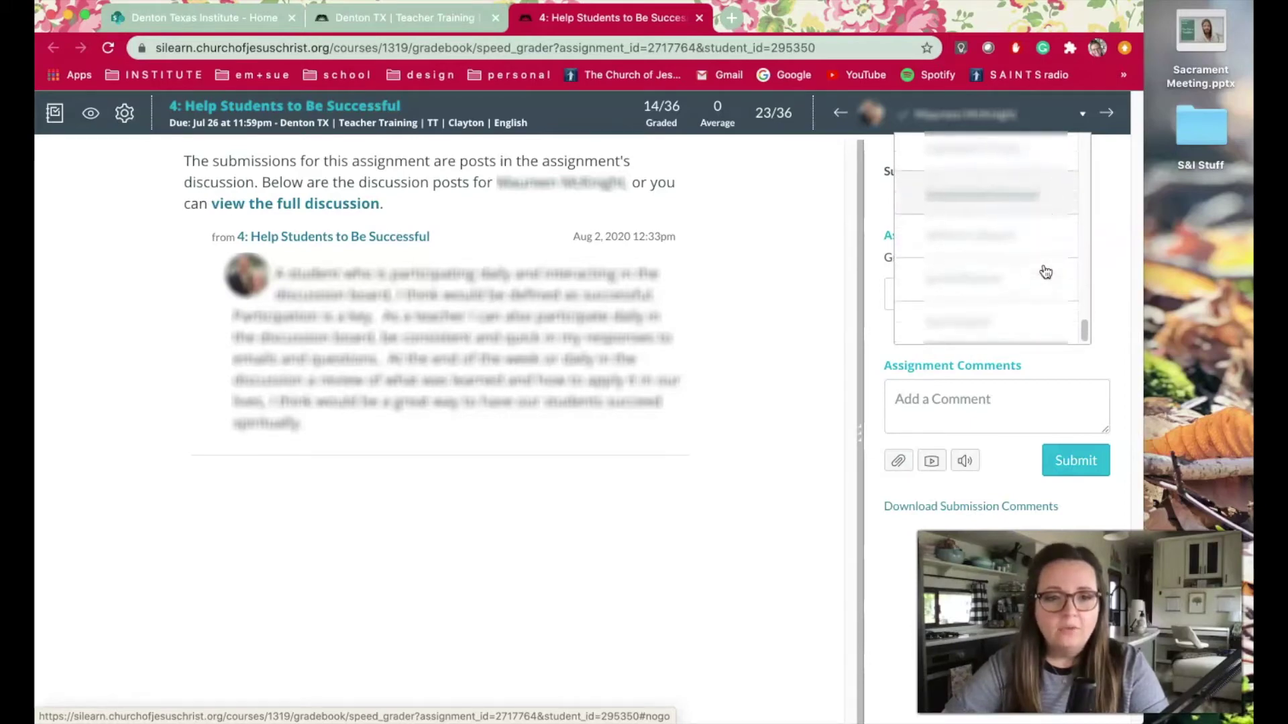
scroll(1045, 271, up, 10)
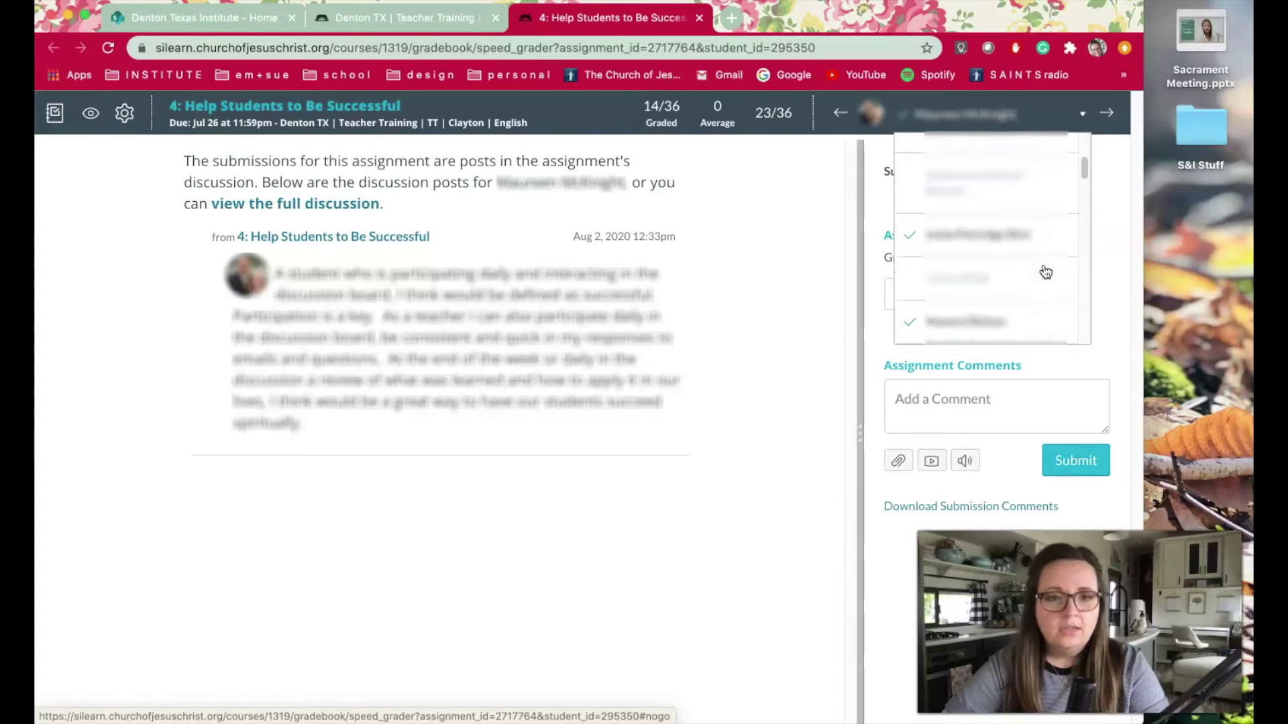
scroll(1045, 271, up, 2)
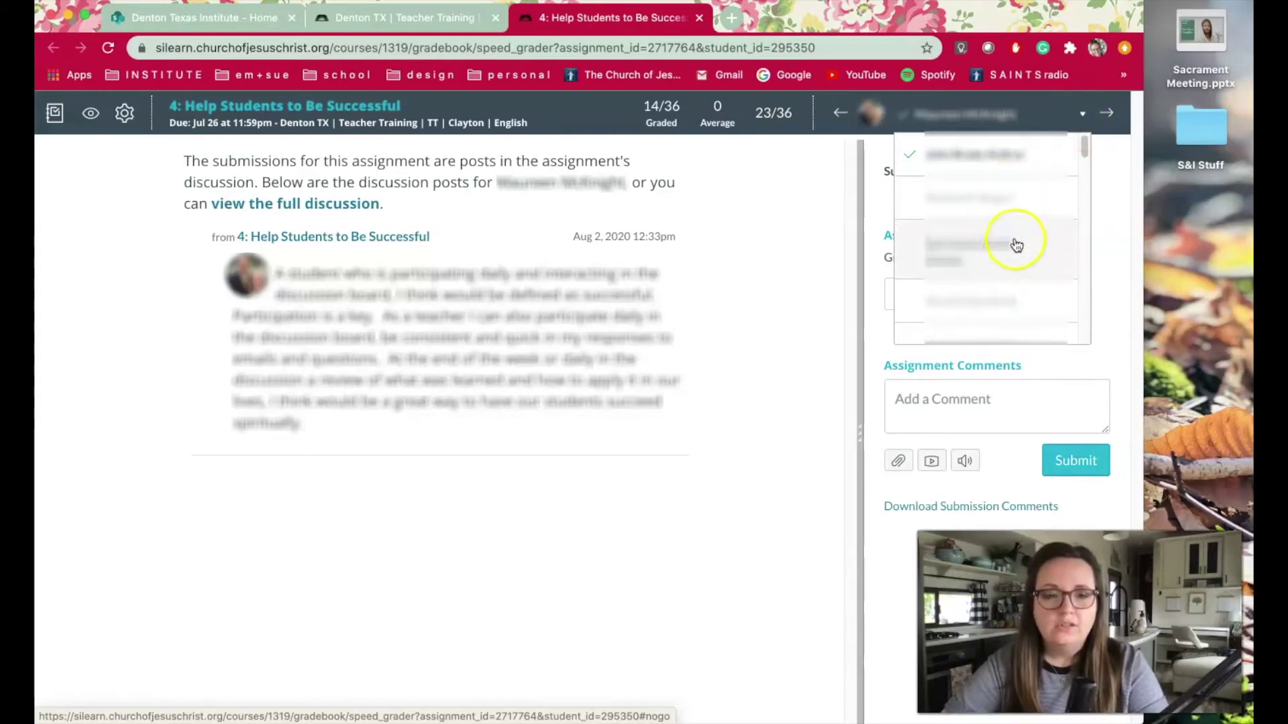
click(1082, 121)
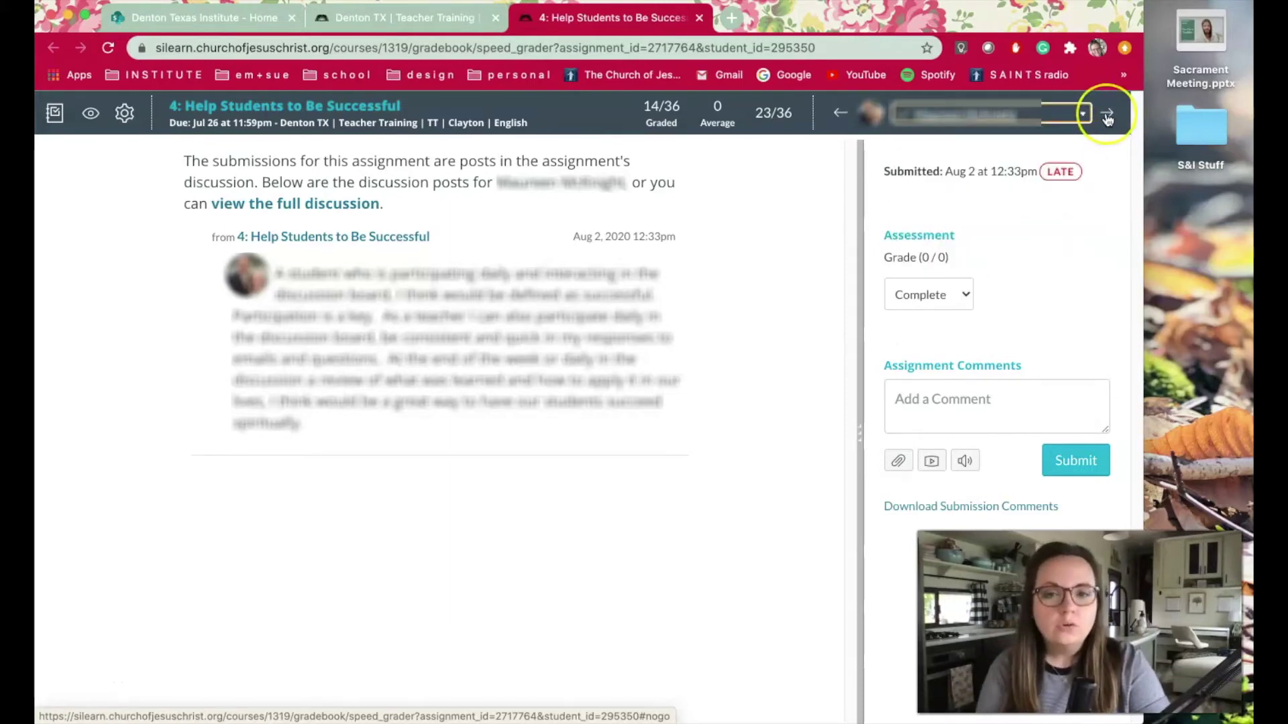
Step: View the submissions of the next two students, and go back to the student just before the one graded
click(1107, 115)
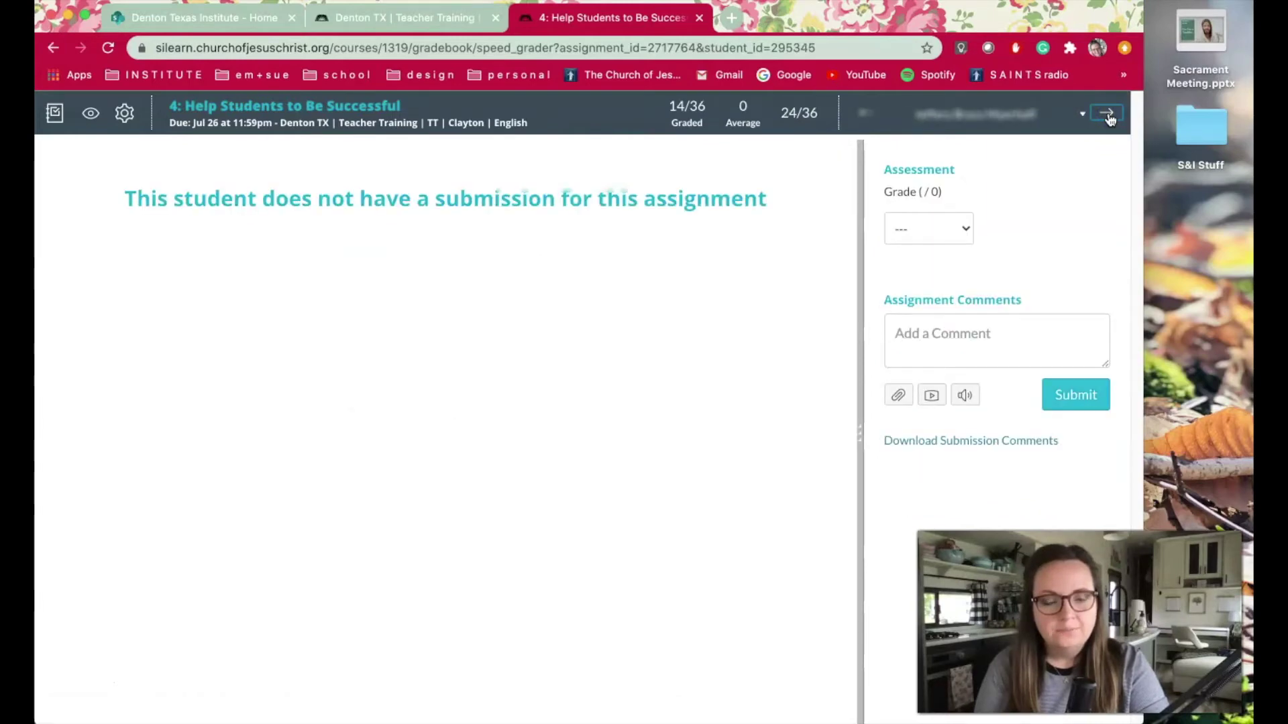
click(1108, 116)
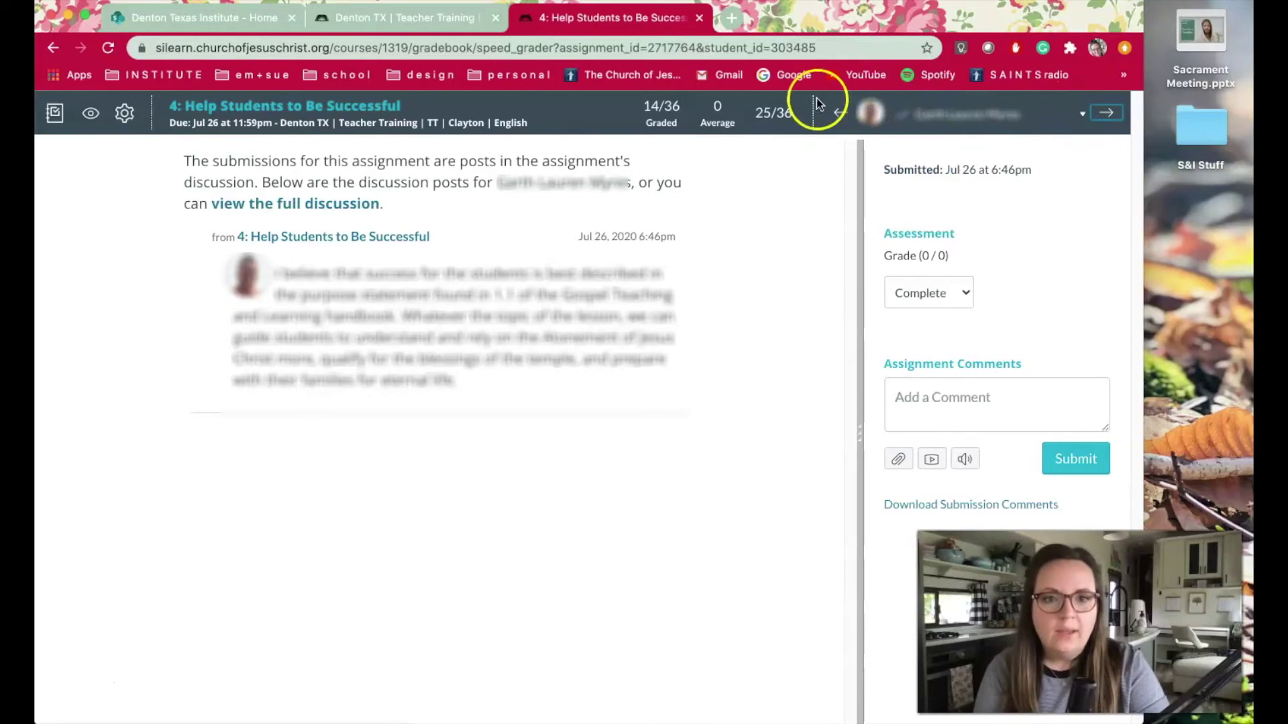
click(841, 114)
click(843, 114)
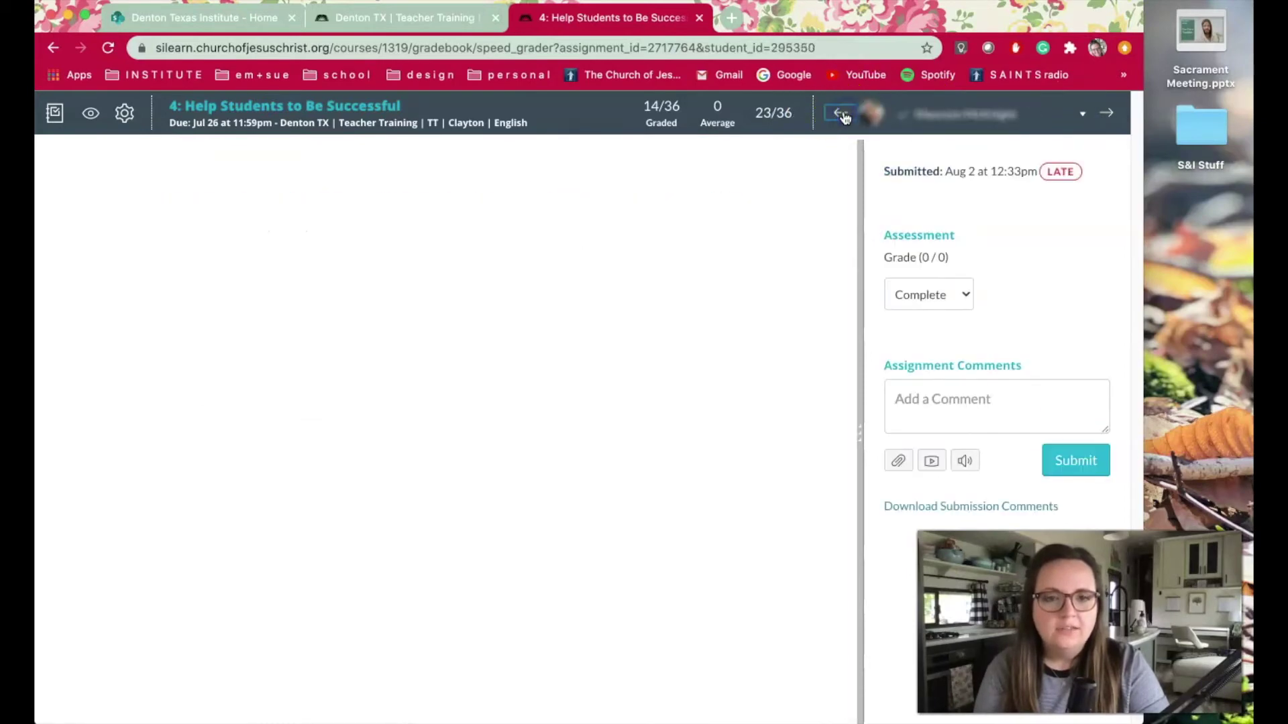
click(842, 114)
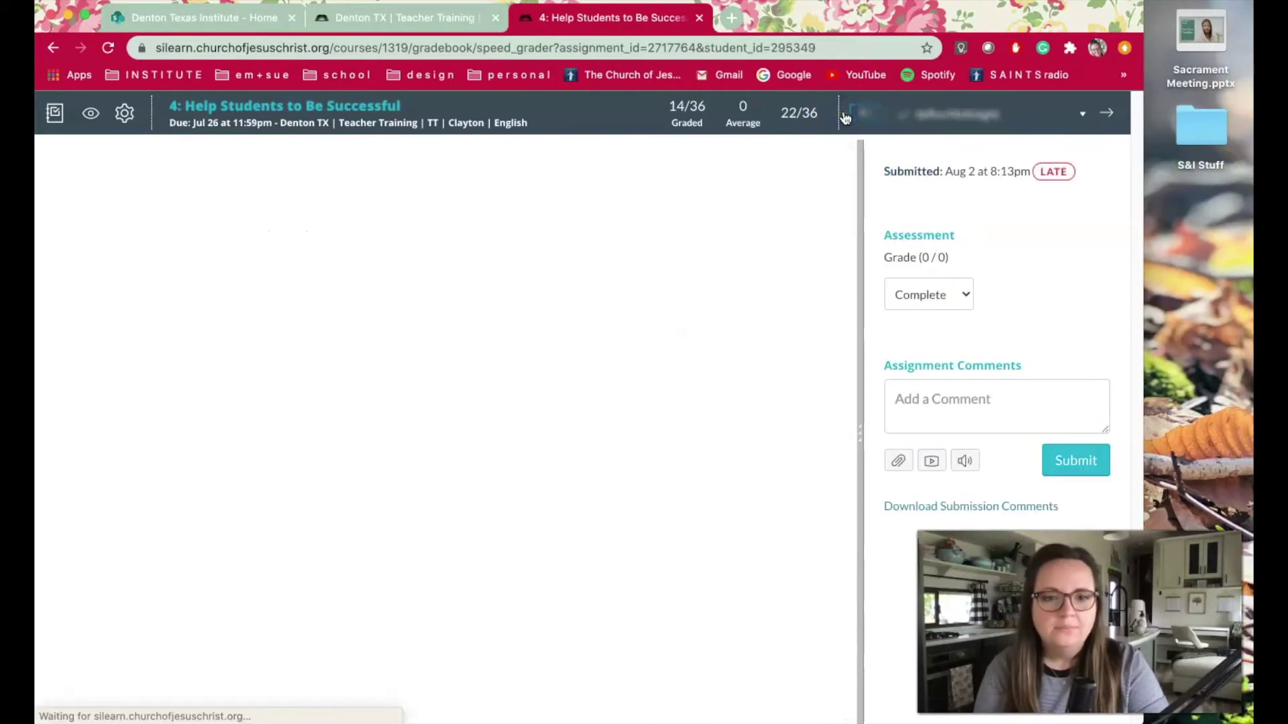
Step: From the Teacher Training course page, open the course's Grades in a new browser tab and switch to it
click(447, 18)
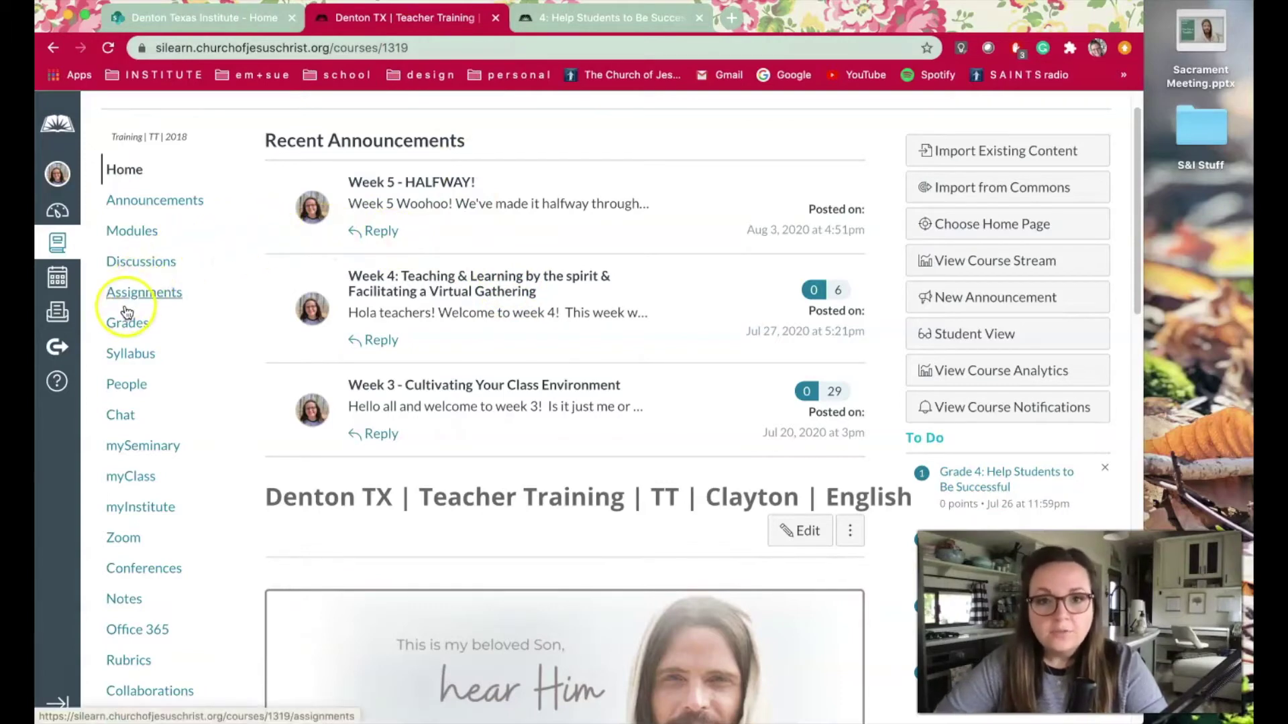
right_click(138, 328)
click(161, 339)
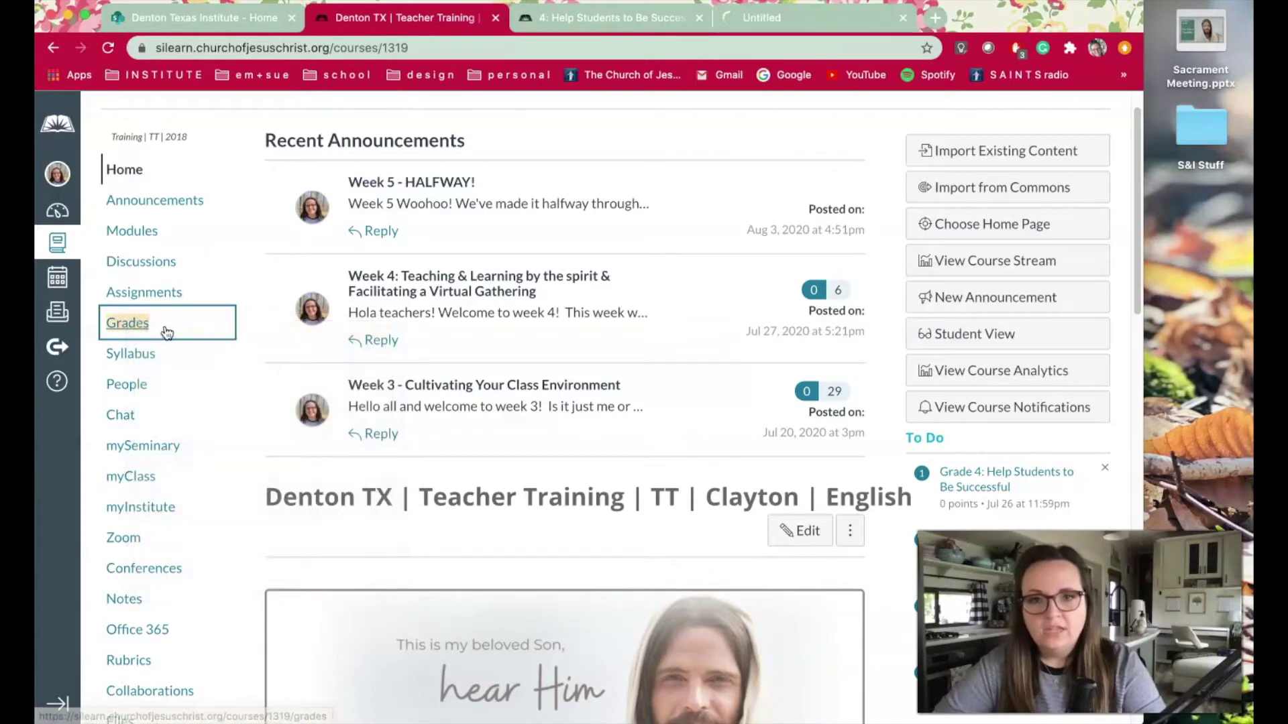
click(840, 19)
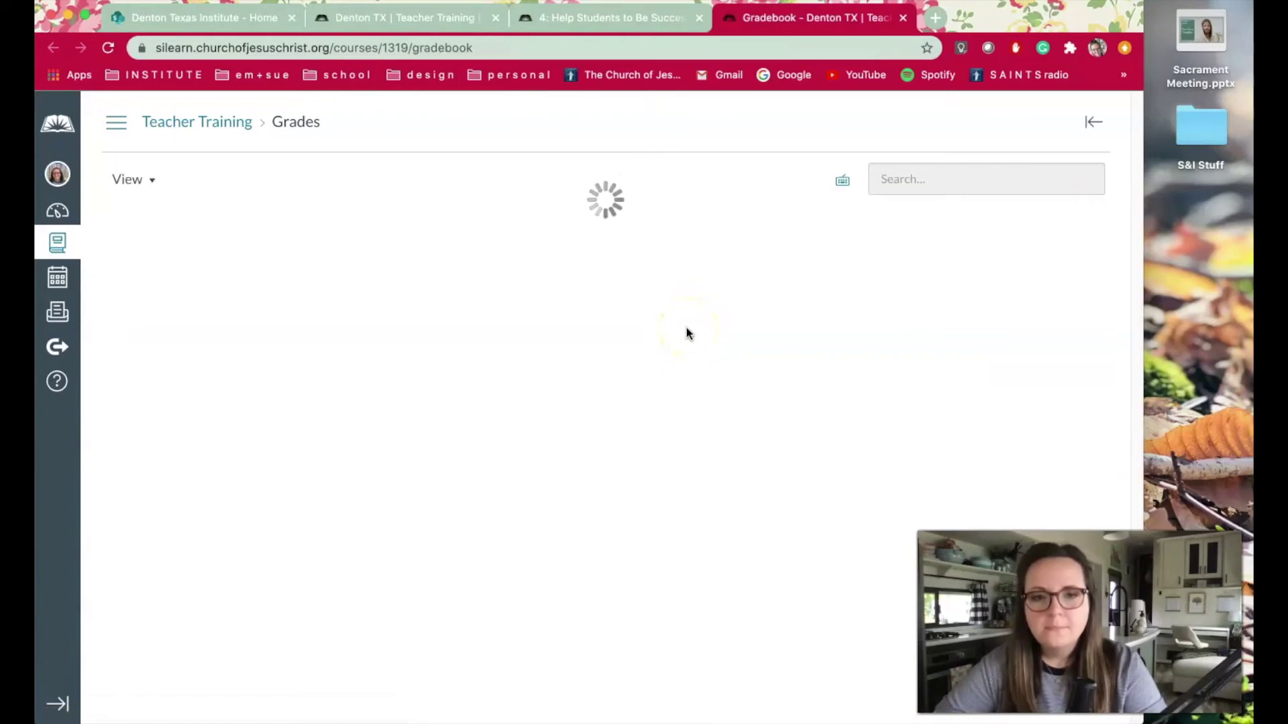
click(685, 330)
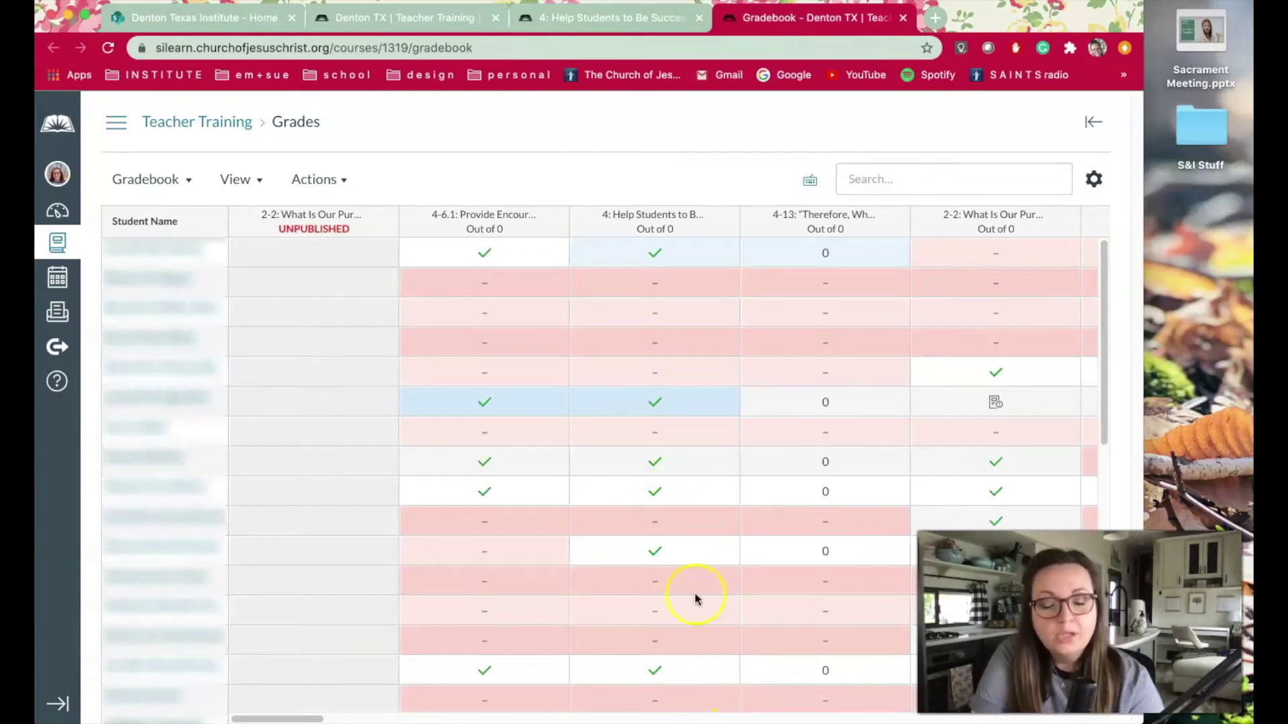
Step: Check the grade options available in the ungraded "2-2: What Is Our Purpose?" submission cell and in an empty "4: Help Students" cell
scroll(672, 457, down, 1)
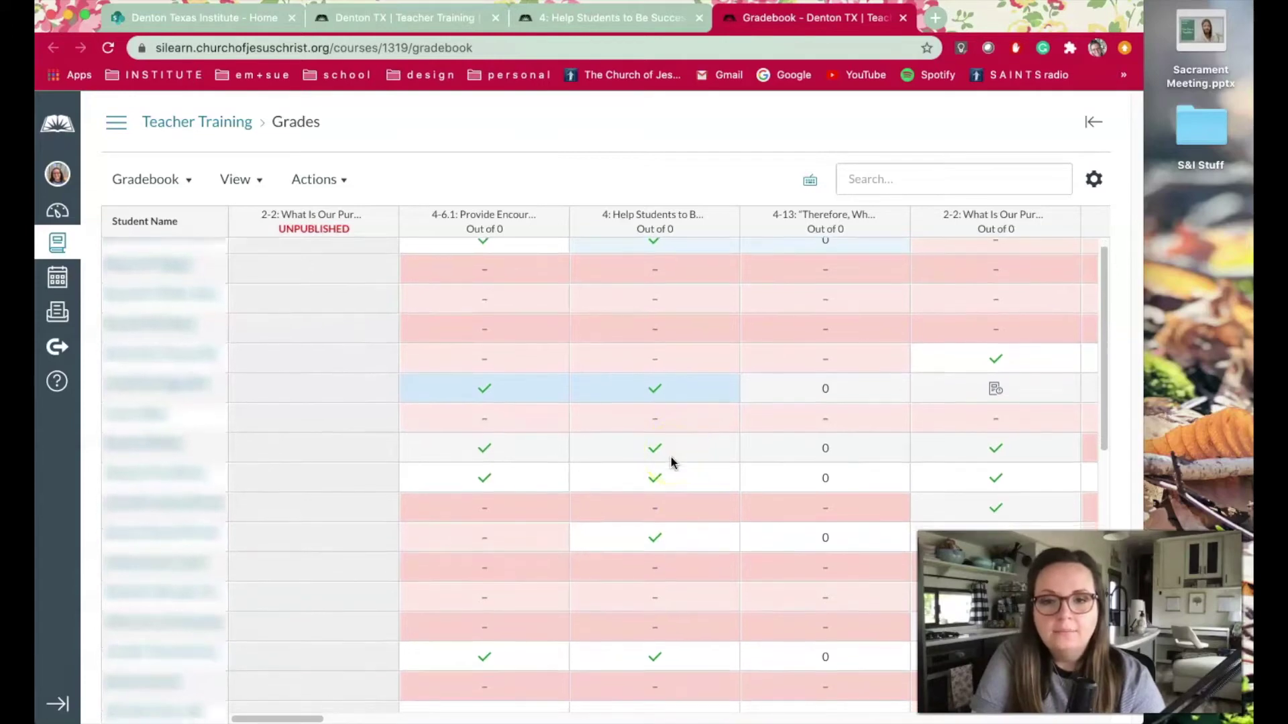
scroll(672, 456, up, 1)
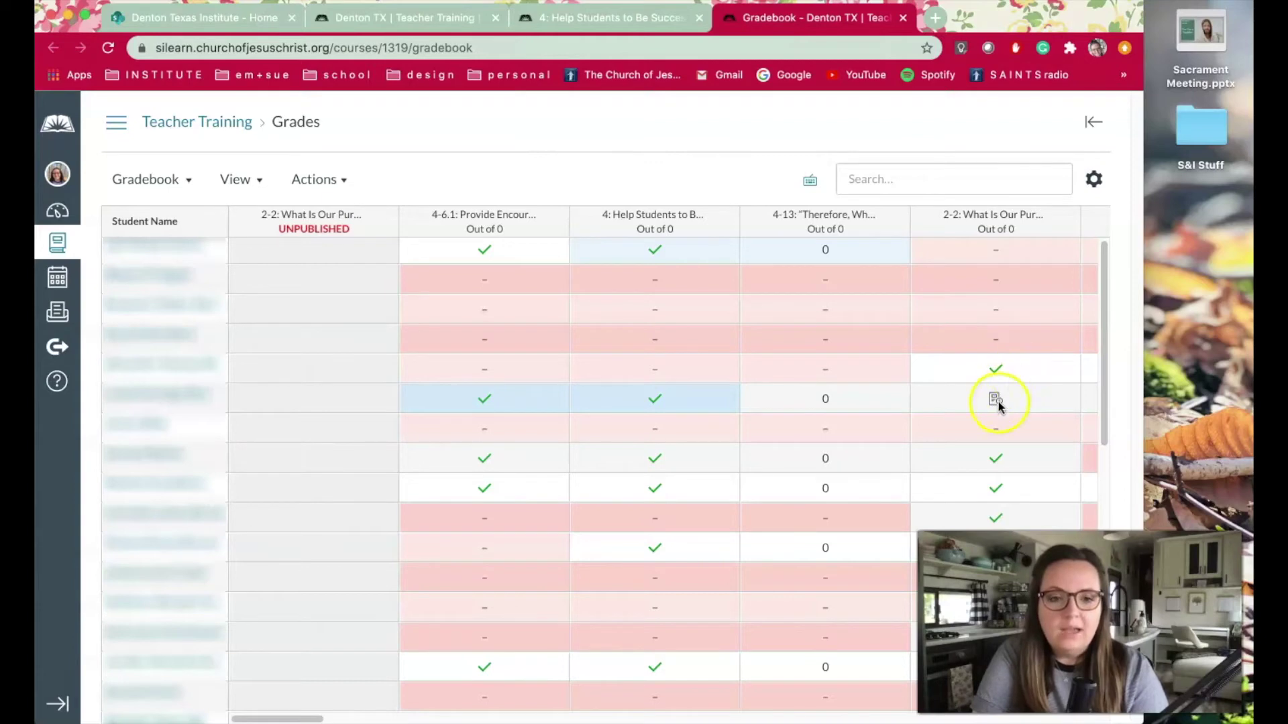
click(996, 401)
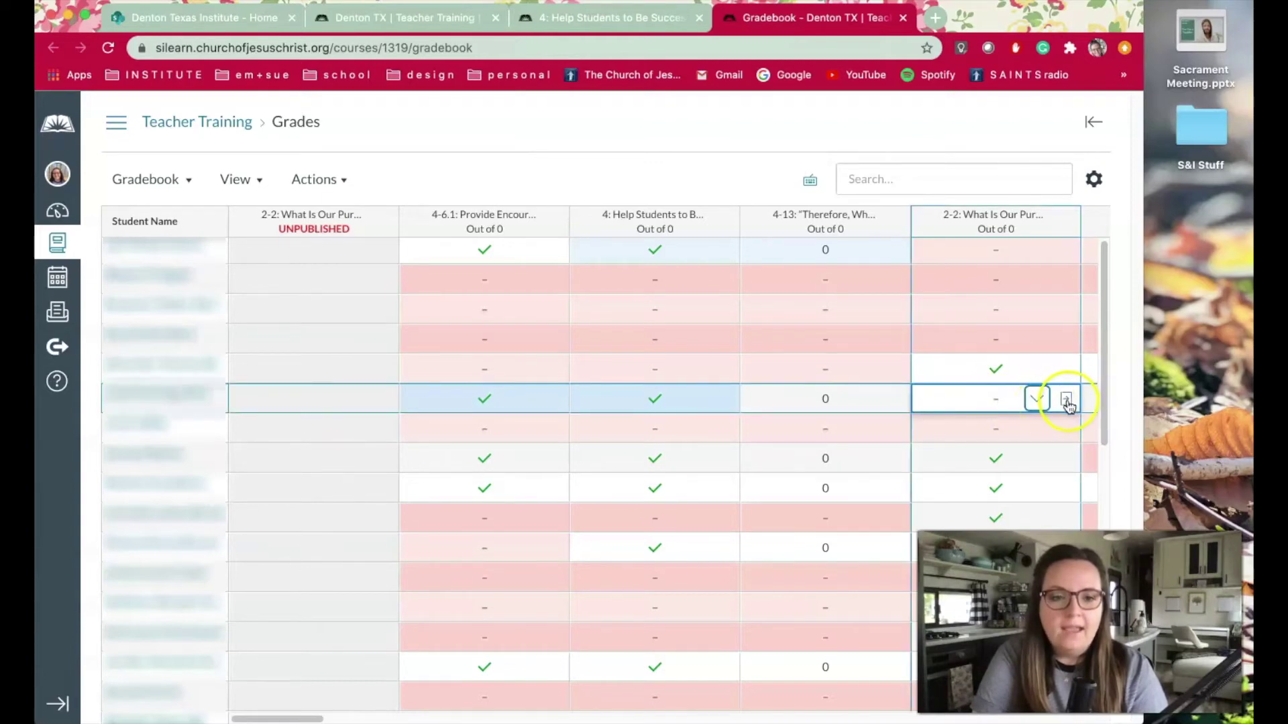
click(1038, 400)
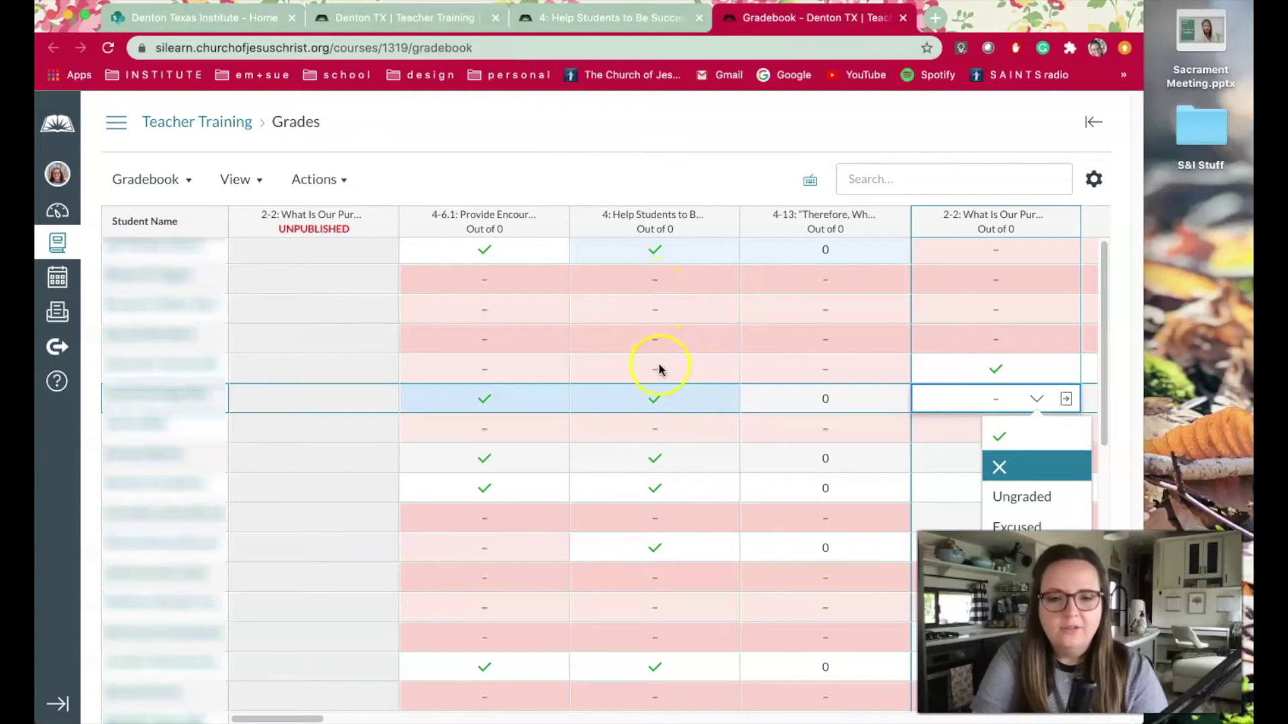
click(655, 279)
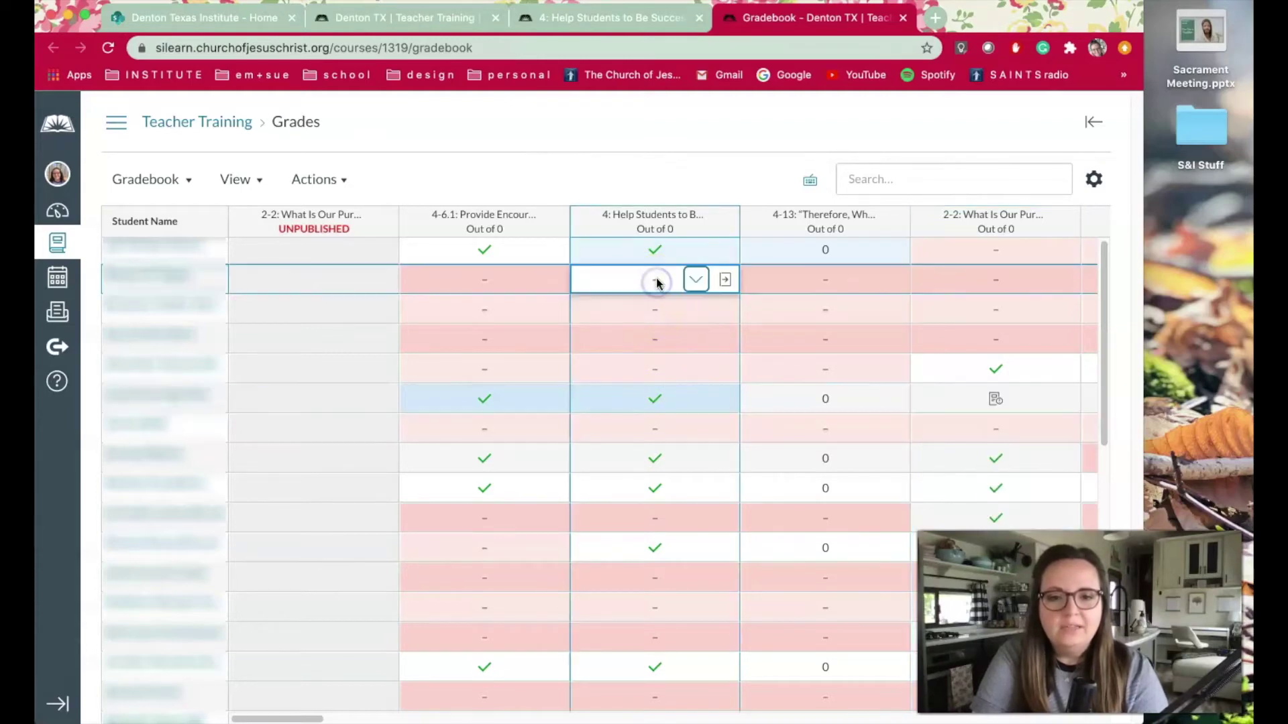
click(694, 282)
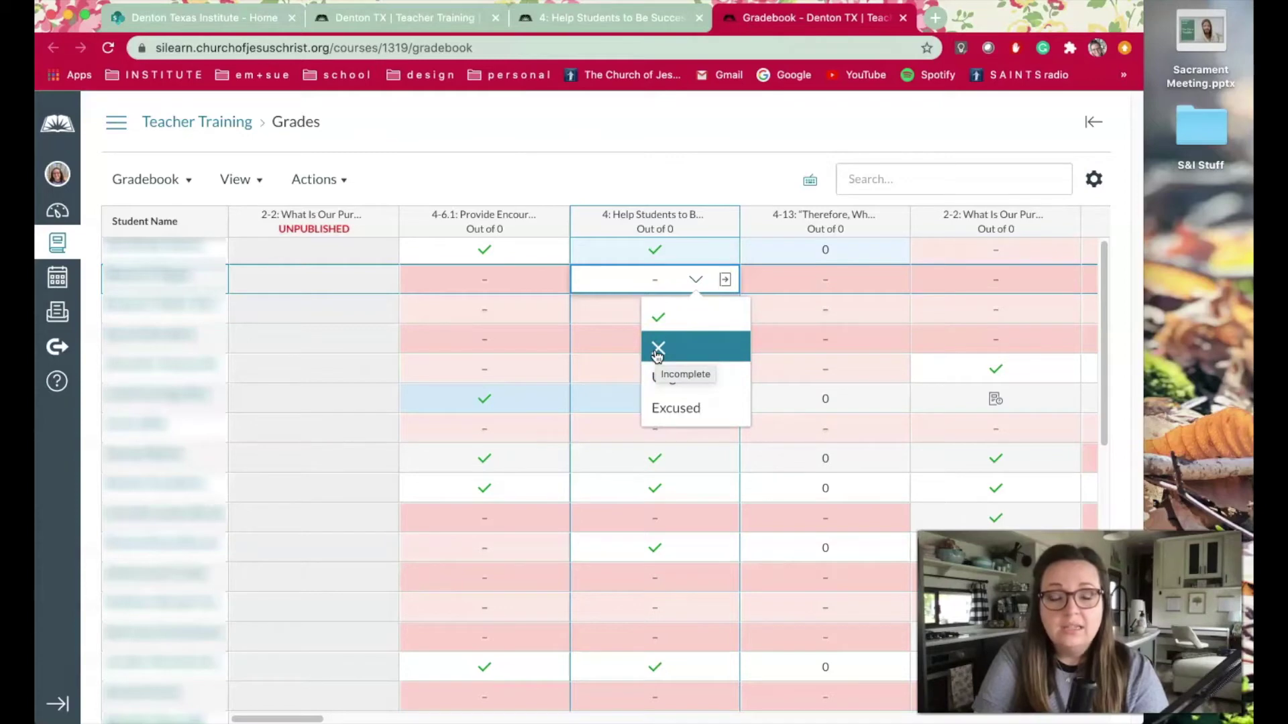
Step: Open the grade details of the ungraded 2-2 submission and view its grade options, leaving it Ungraded
click(997, 399)
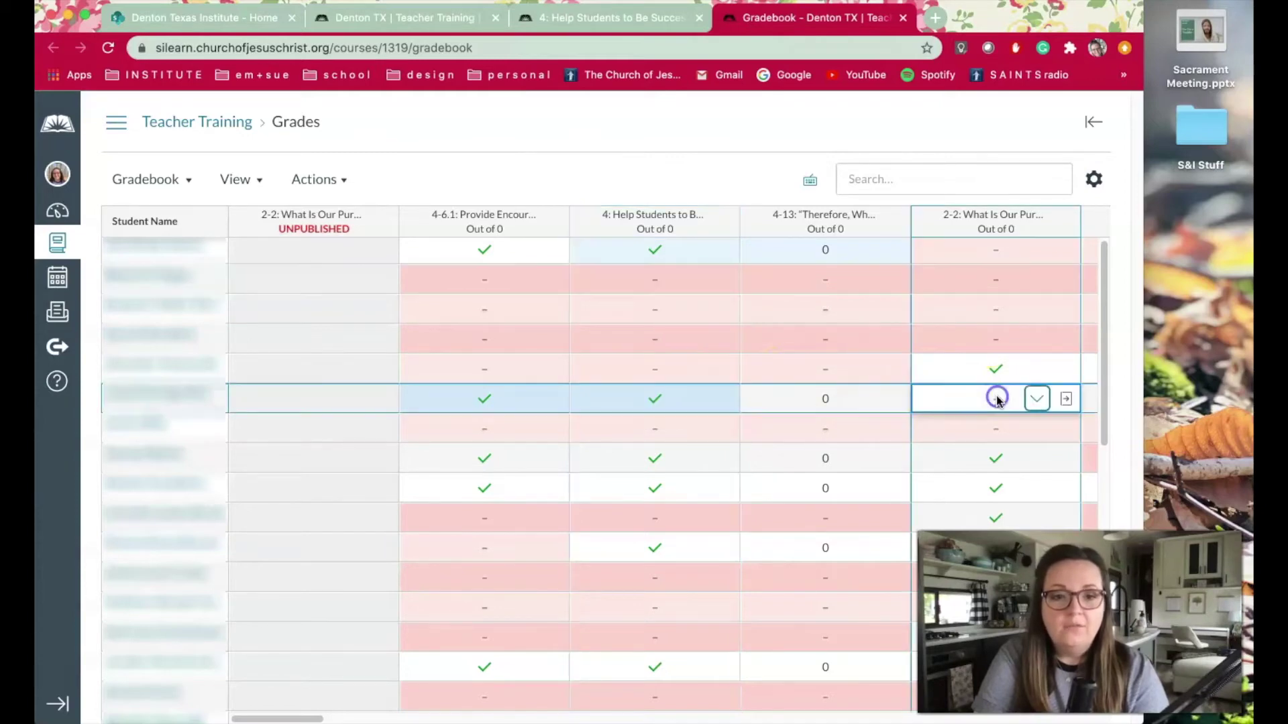
click(1068, 401)
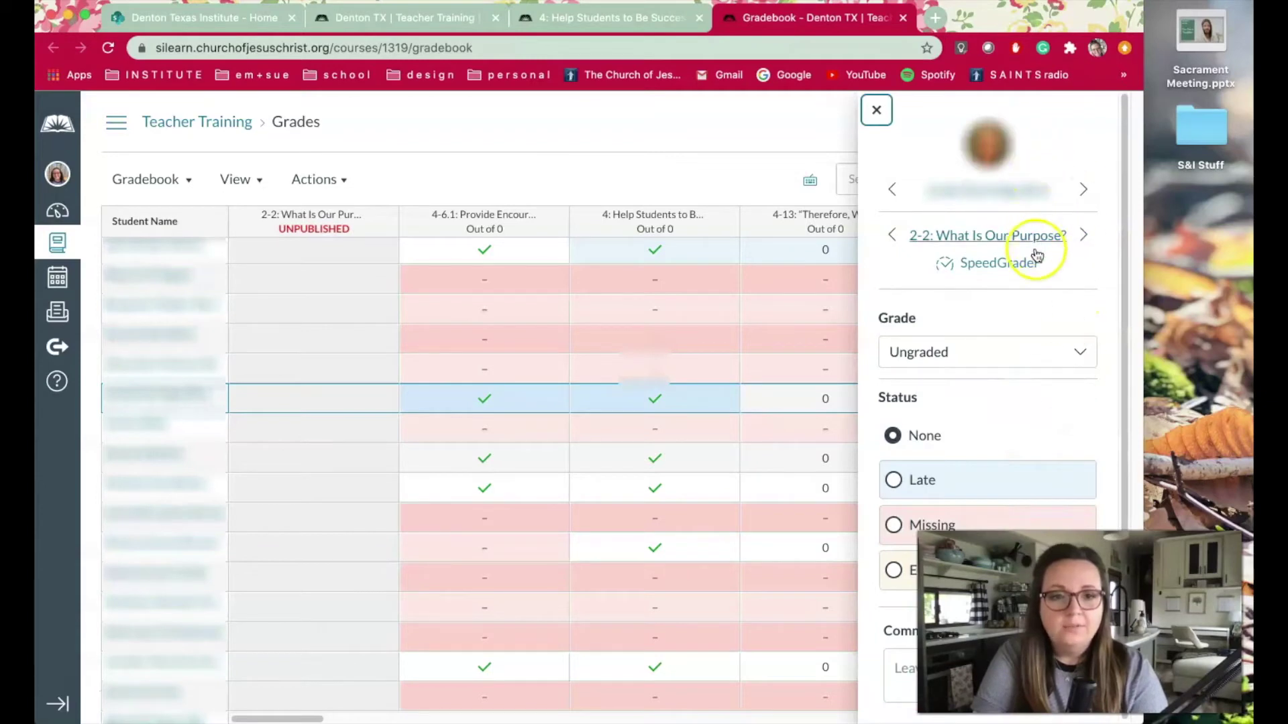
scroll(1026, 410, down, 1)
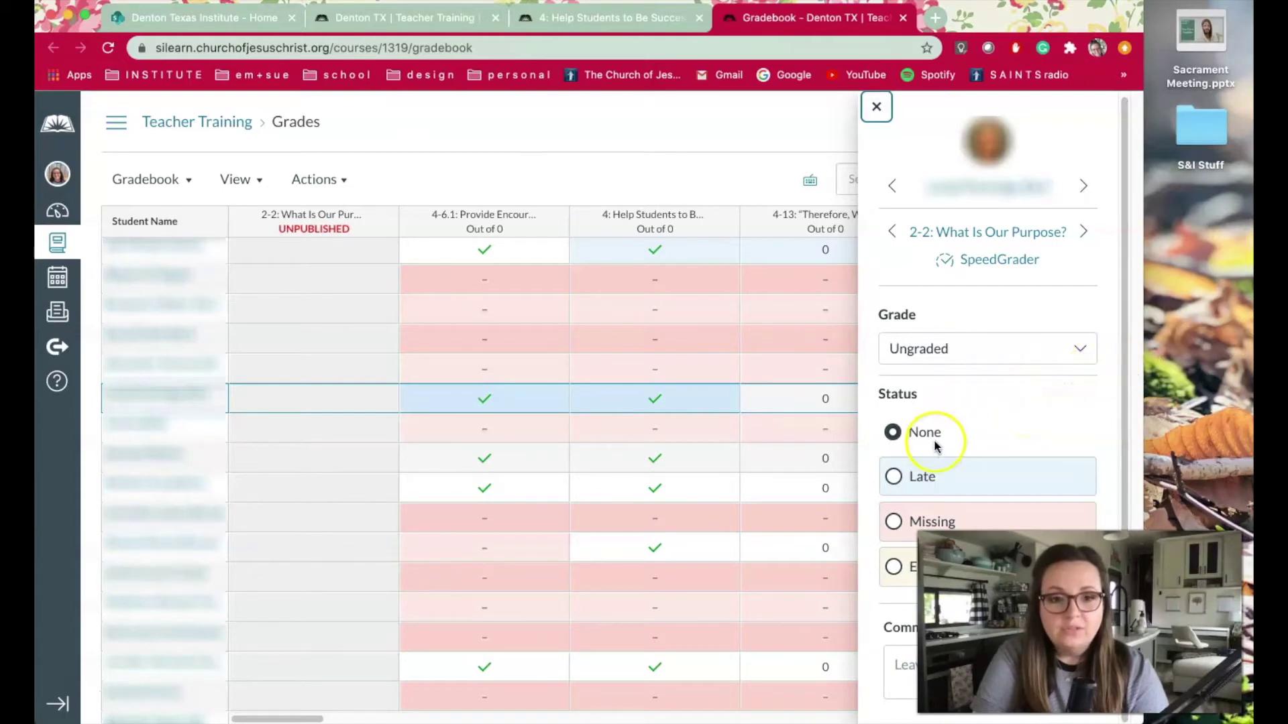
click(1078, 350)
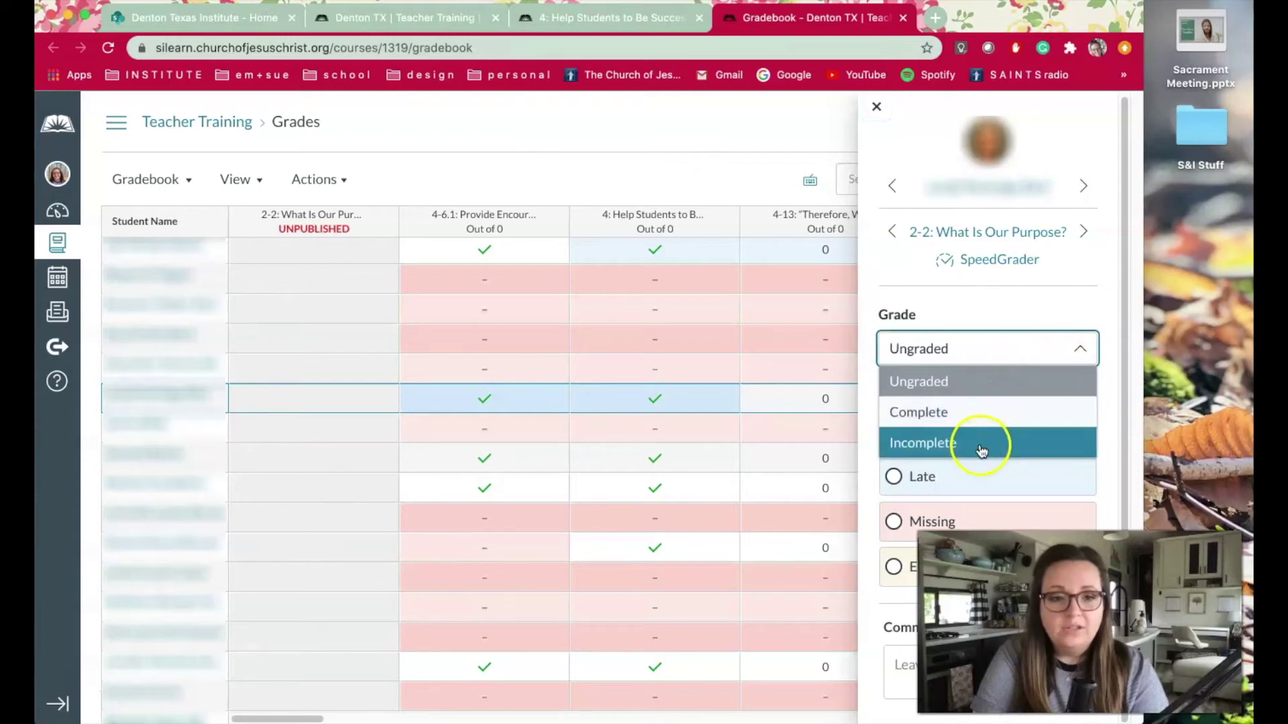
click(1096, 306)
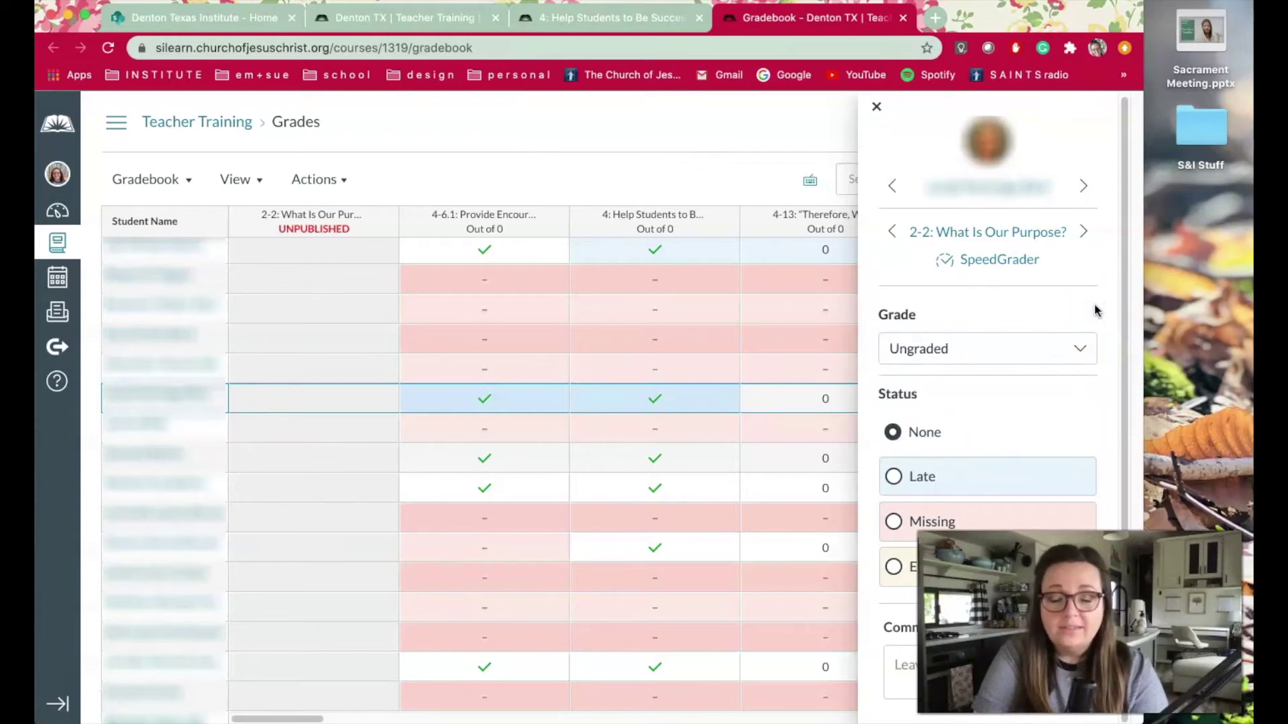
Step: Open this submission's SpeedGrader in a new browser tab and grade it as Complete
right_click(1005, 266)
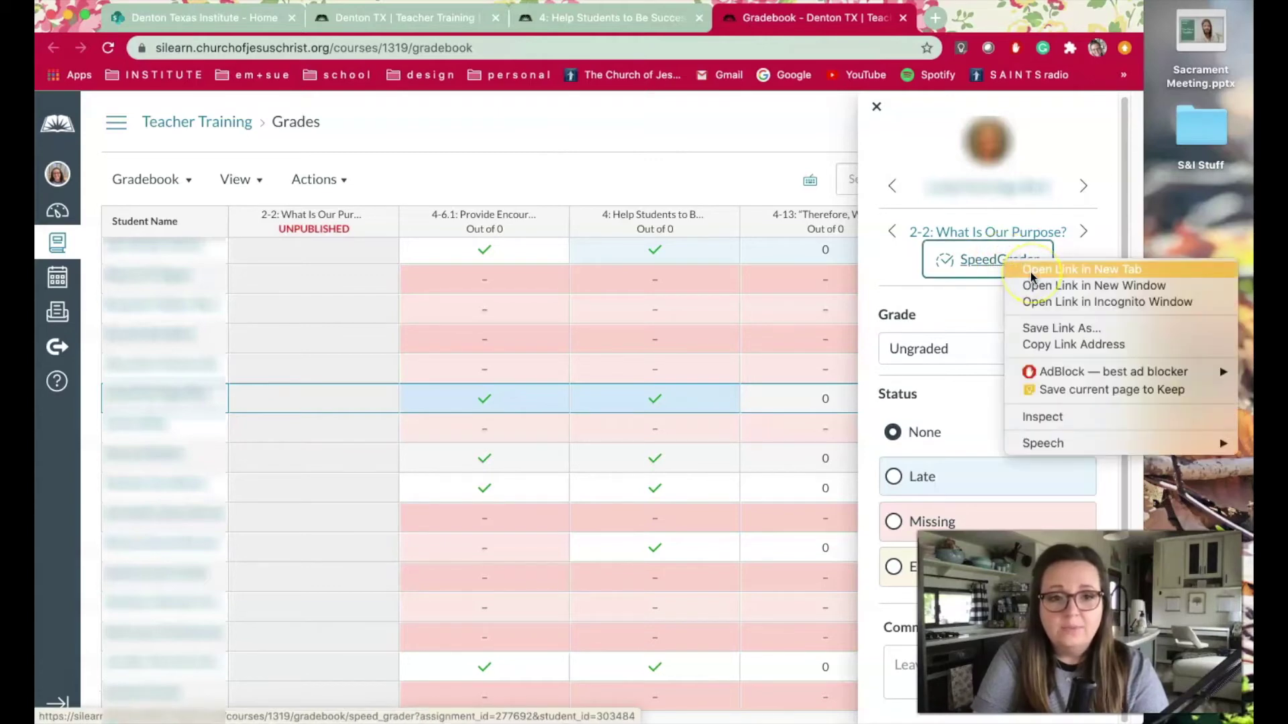
click(1031, 272)
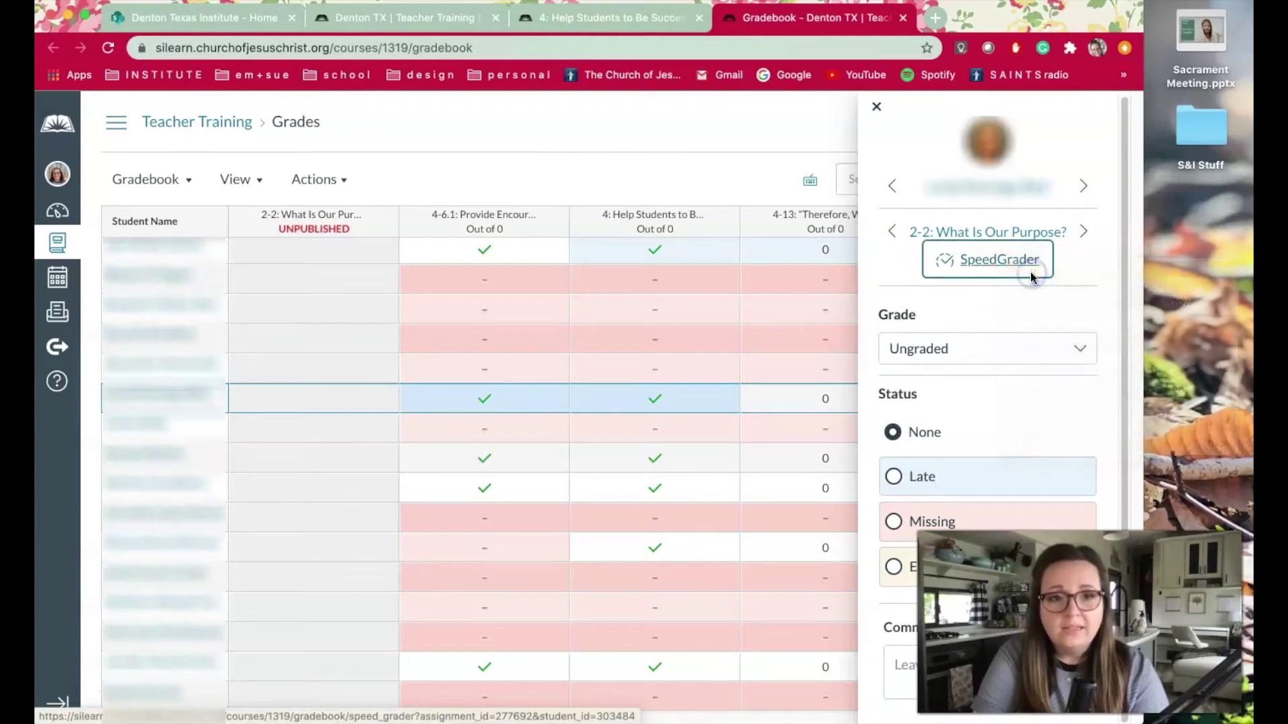
click(956, 20)
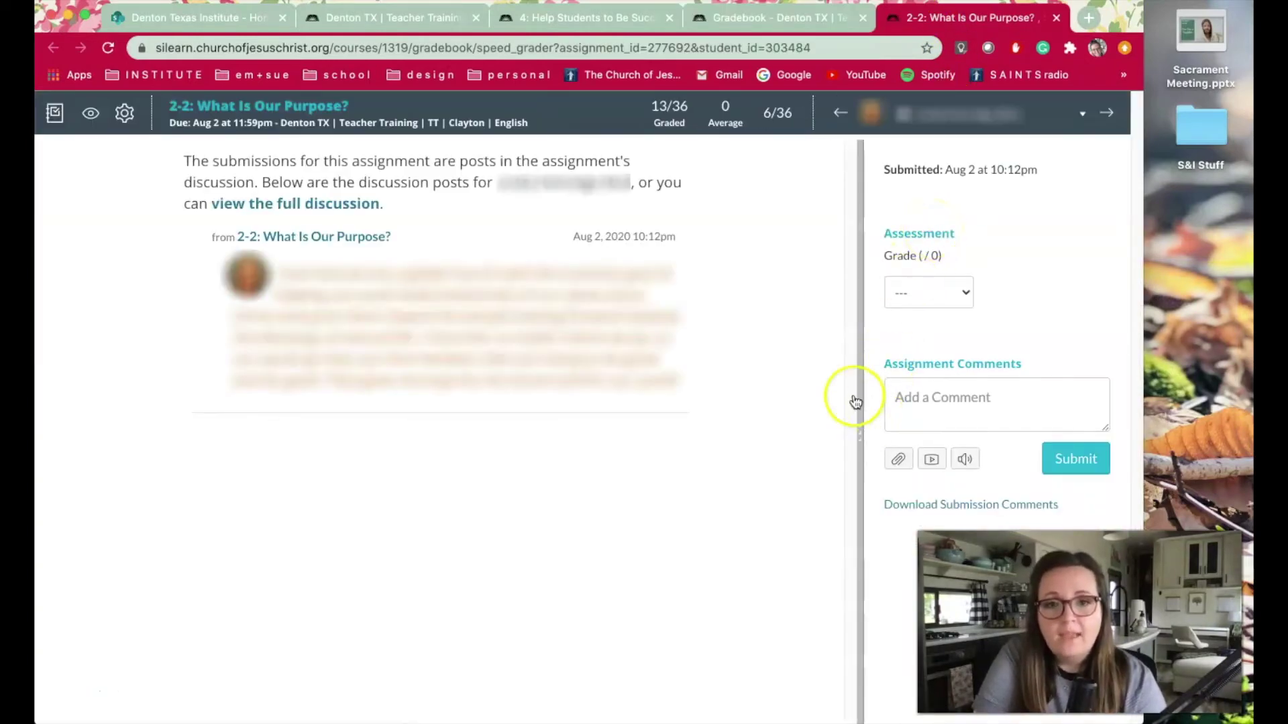
click(966, 294)
click(949, 308)
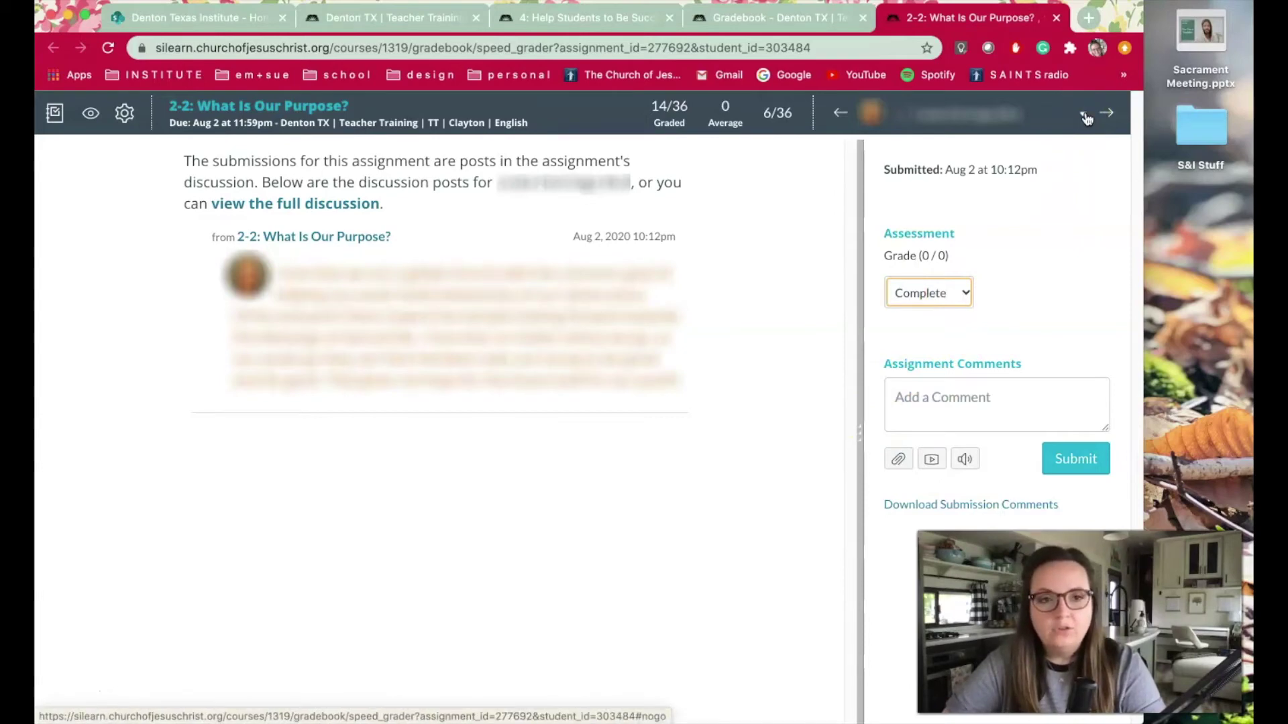
Step: Look through the SpeedGrader student list for students whose submissions still need grading, keeping the current student selected
click(1084, 115)
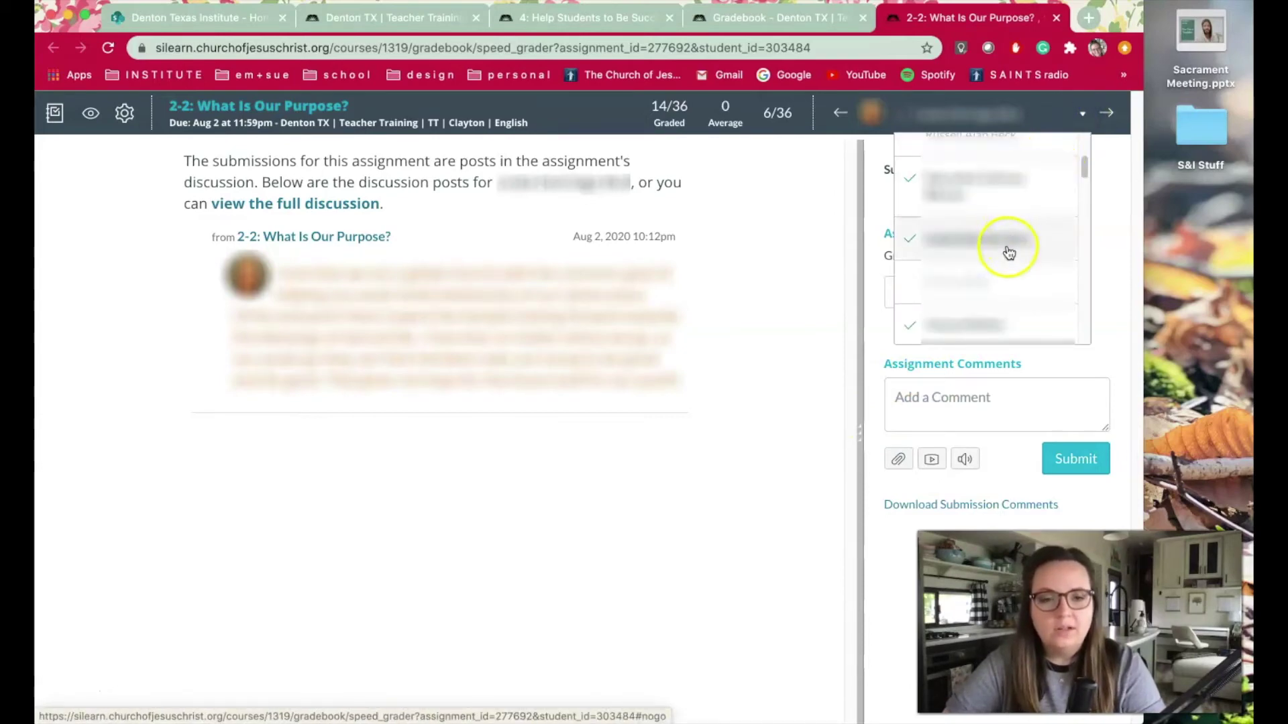
scroll(1006, 250, down, 2)
scroll(1009, 253, down, 4)
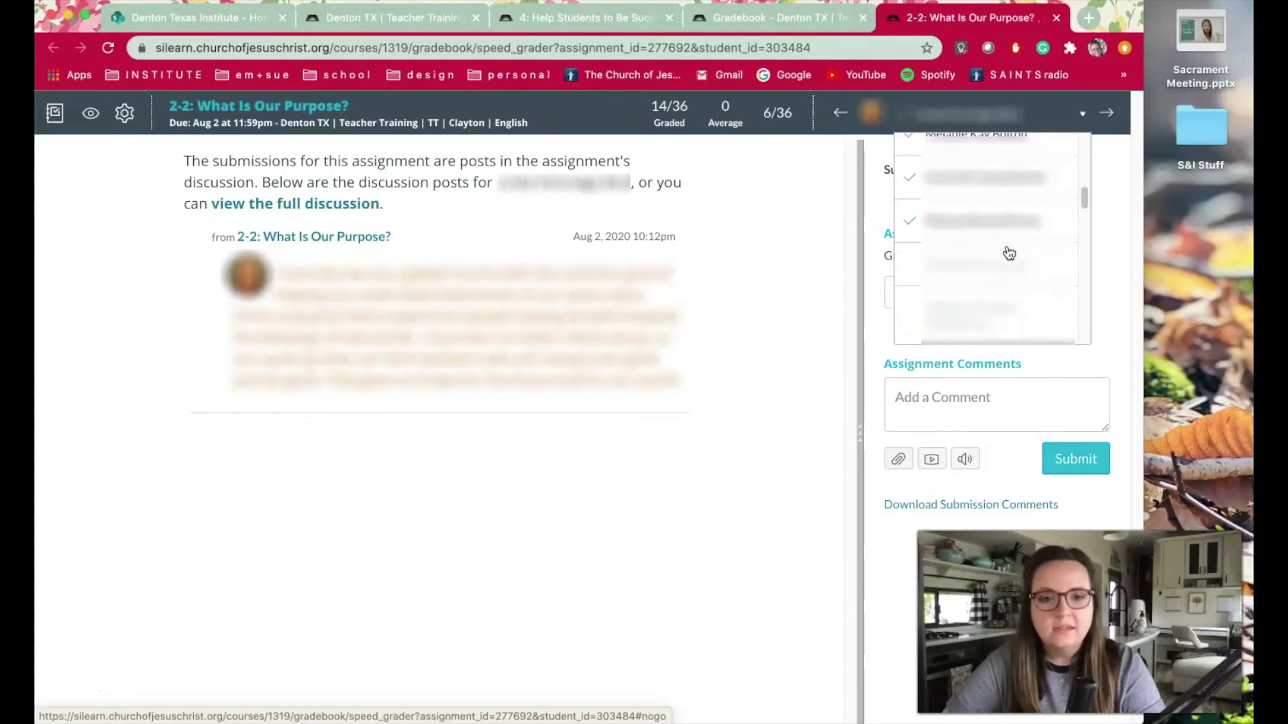
scroll(1010, 253, down, 4)
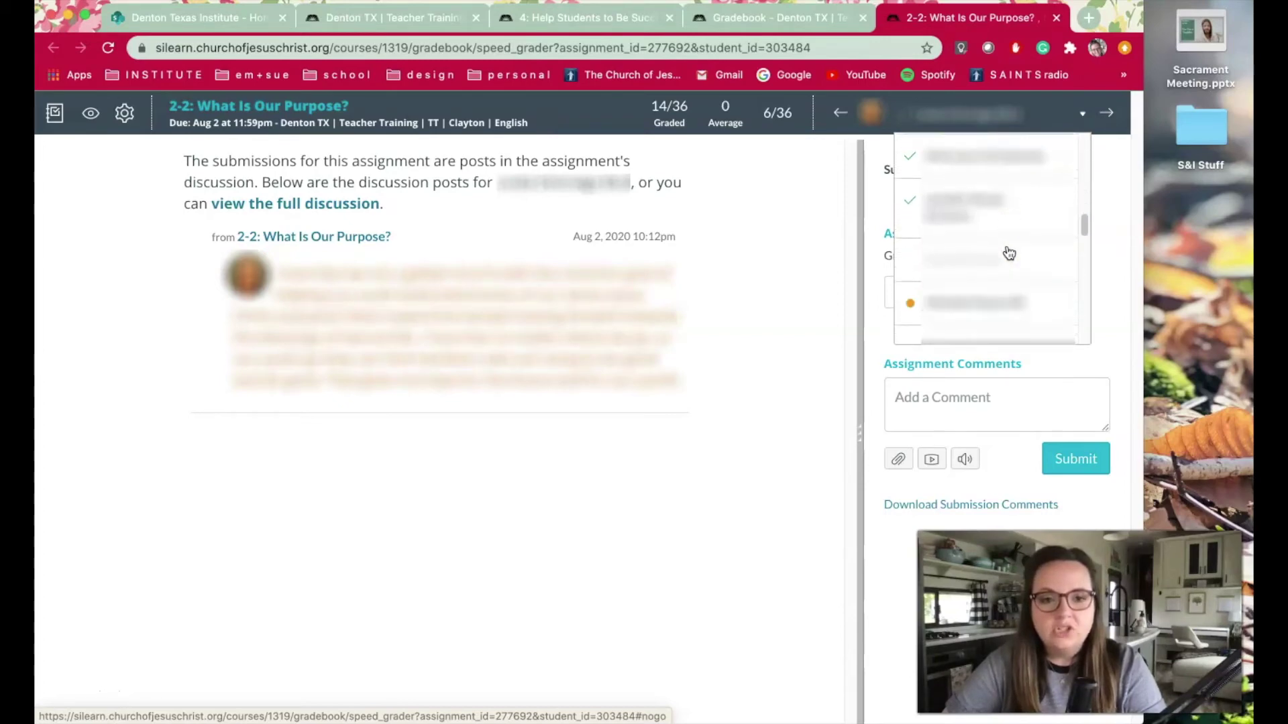
scroll(970, 251, down, 1)
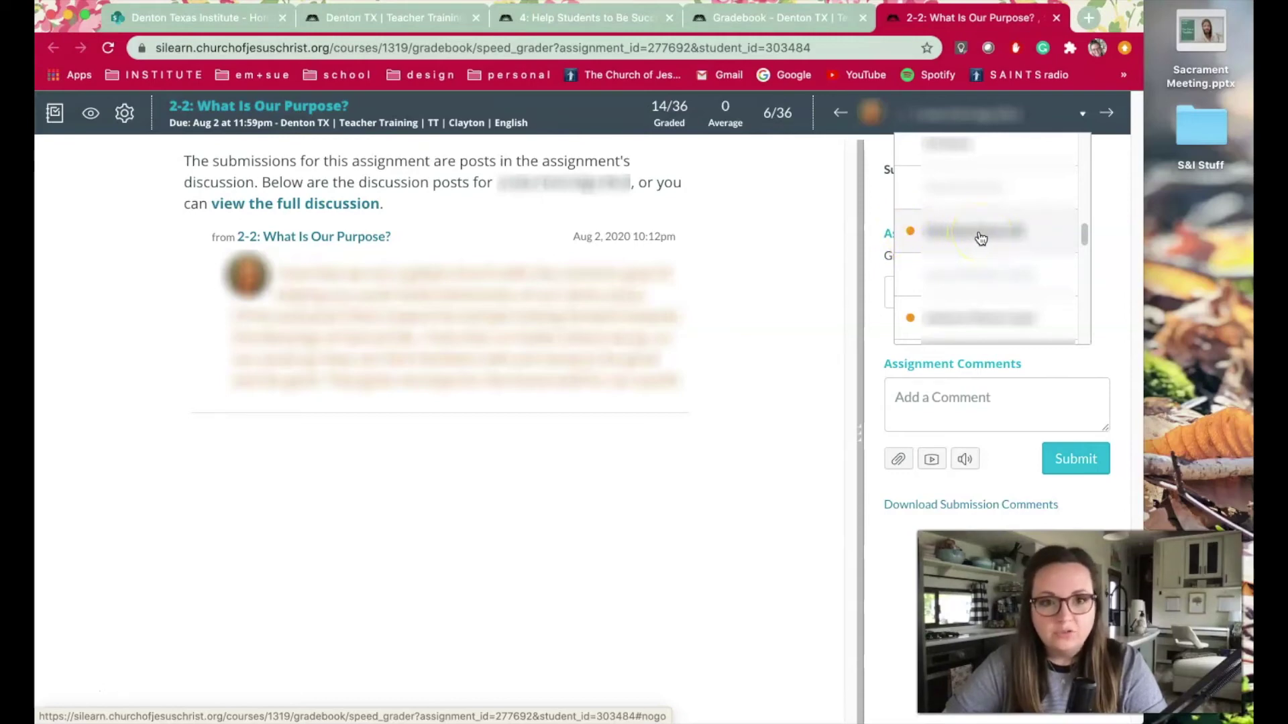
click(1082, 114)
Step: Switch to the first student in the list marked with an orange dot and grade that discussion submission as Complete
click(1083, 114)
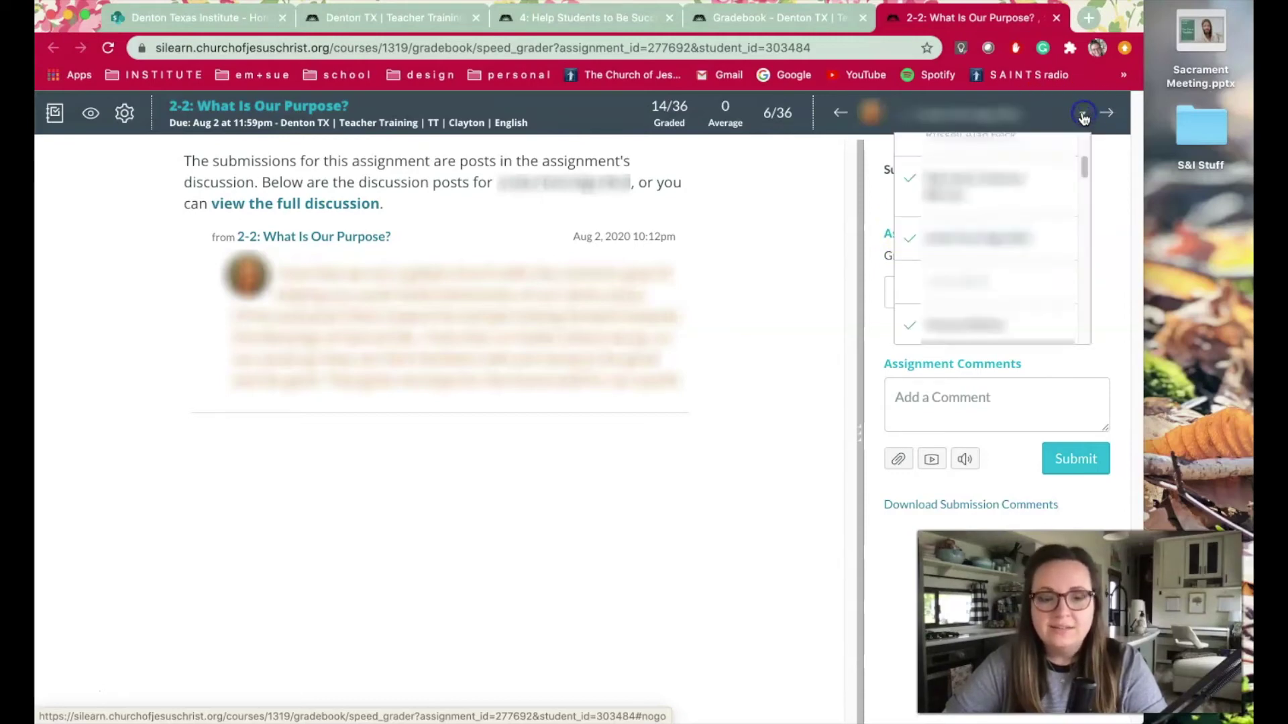
scroll(996, 274, down, 3)
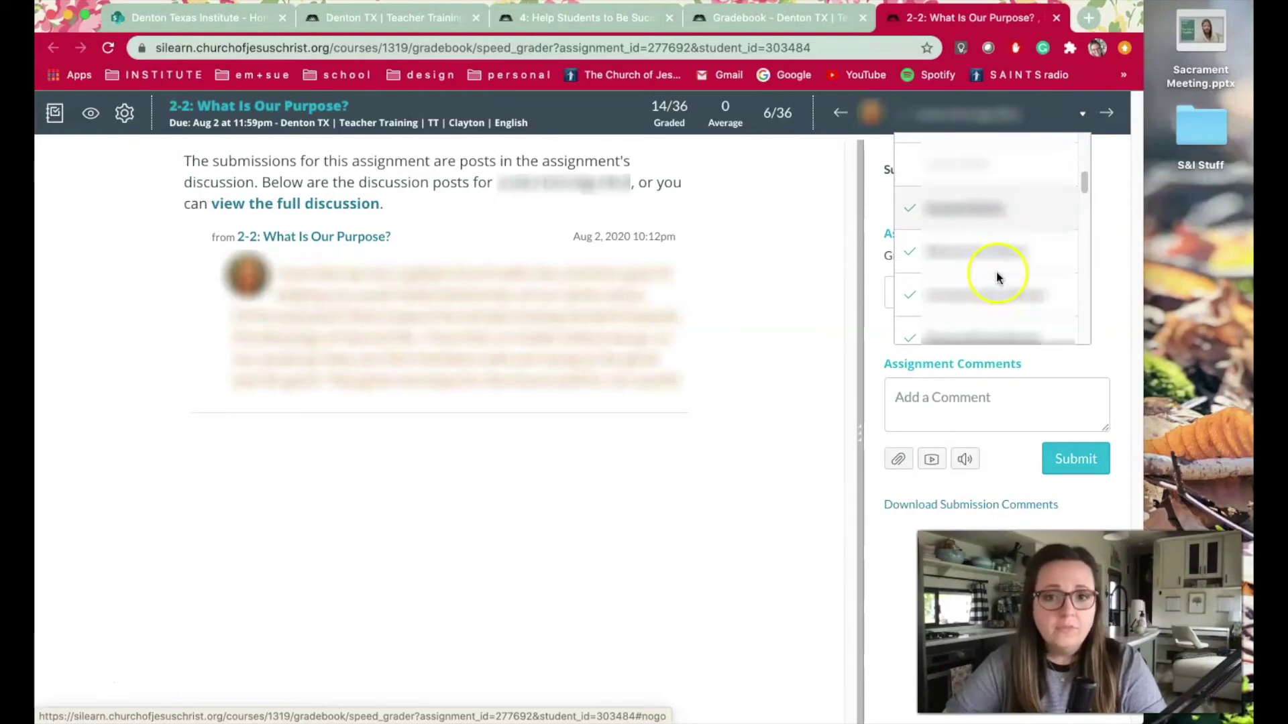
scroll(996, 275, down, 3)
scroll(998, 280, down, 3)
scroll(999, 280, down, 2)
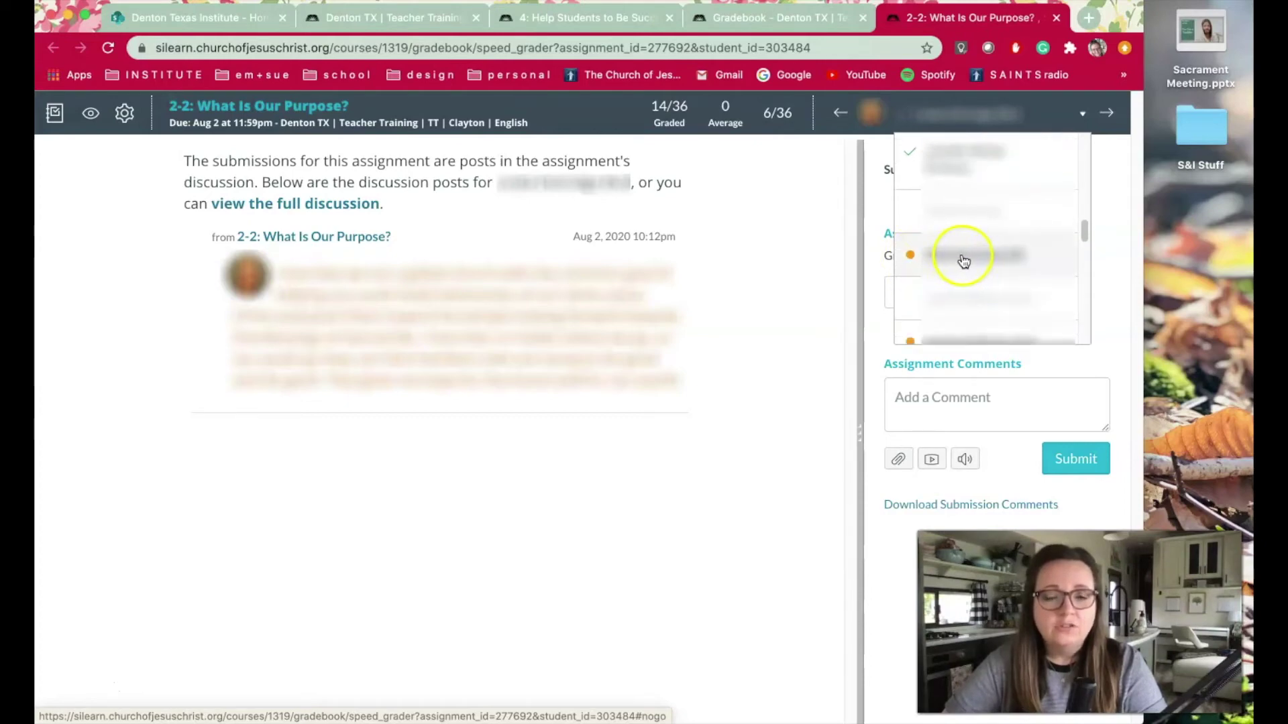
click(963, 260)
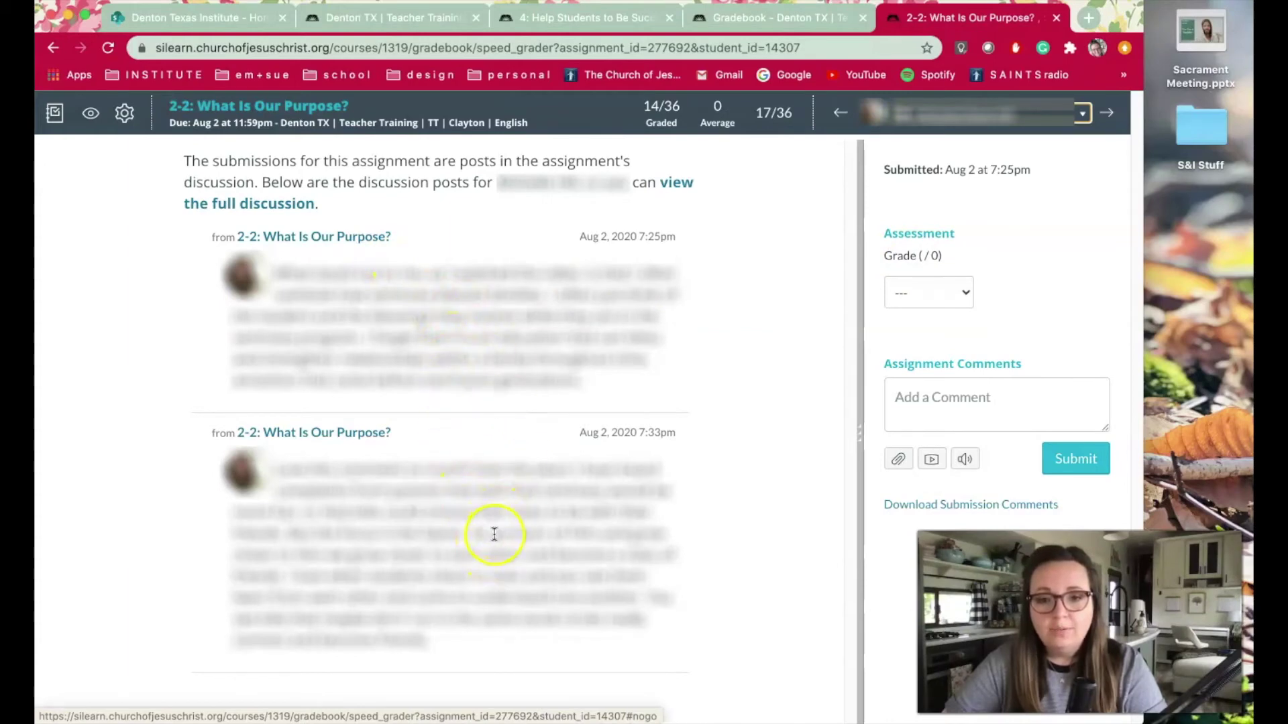
click(963, 288)
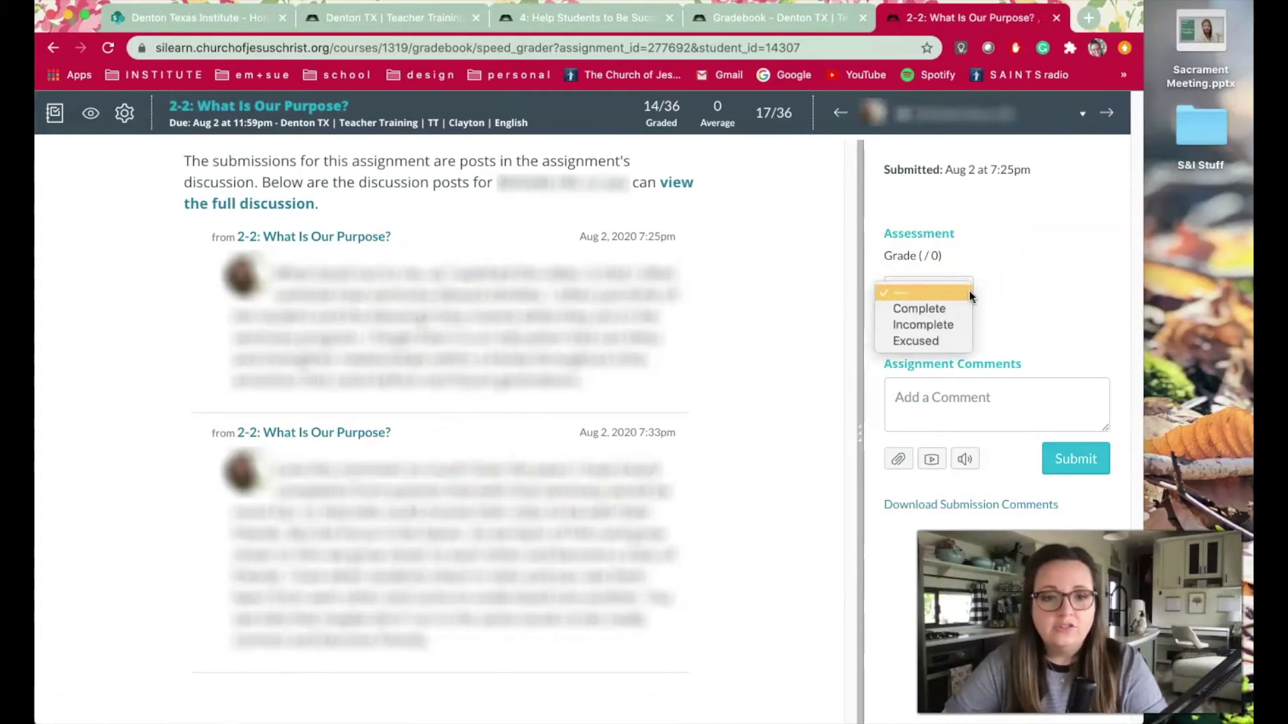
click(935, 309)
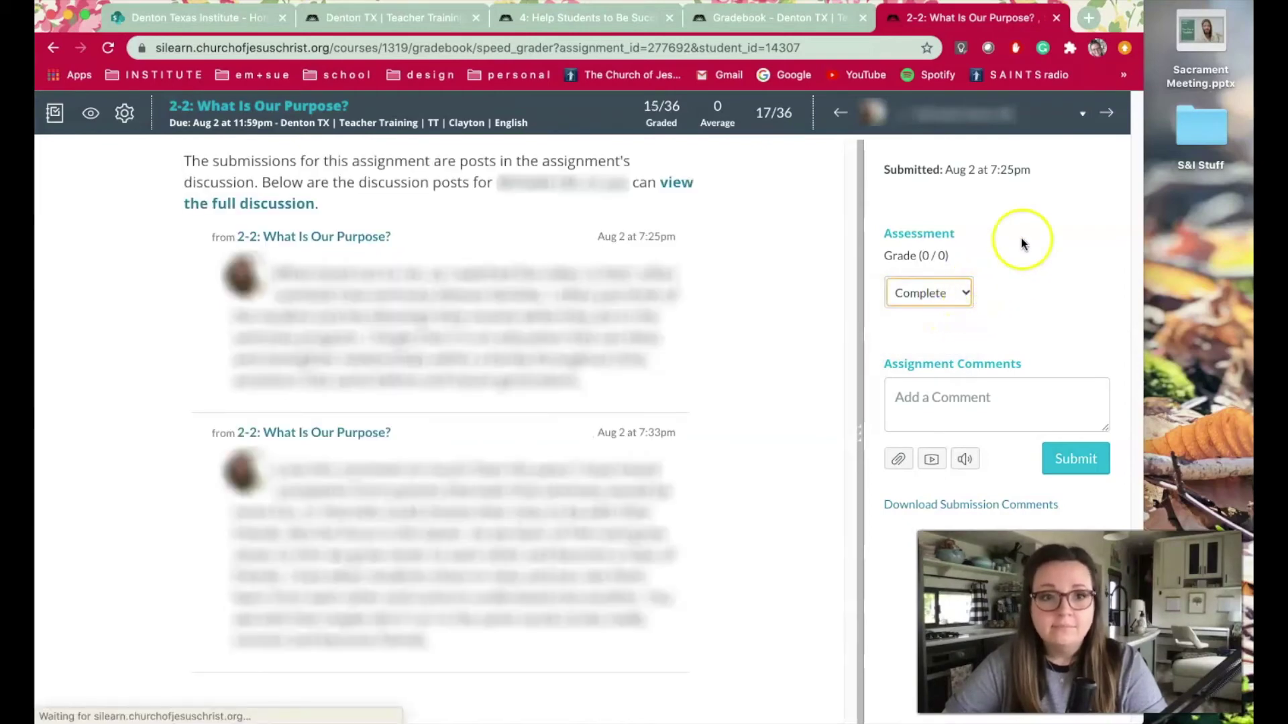
Step: Switch to the next student marked as needing grading and grade the 2-2 submission as Complete
click(1086, 120)
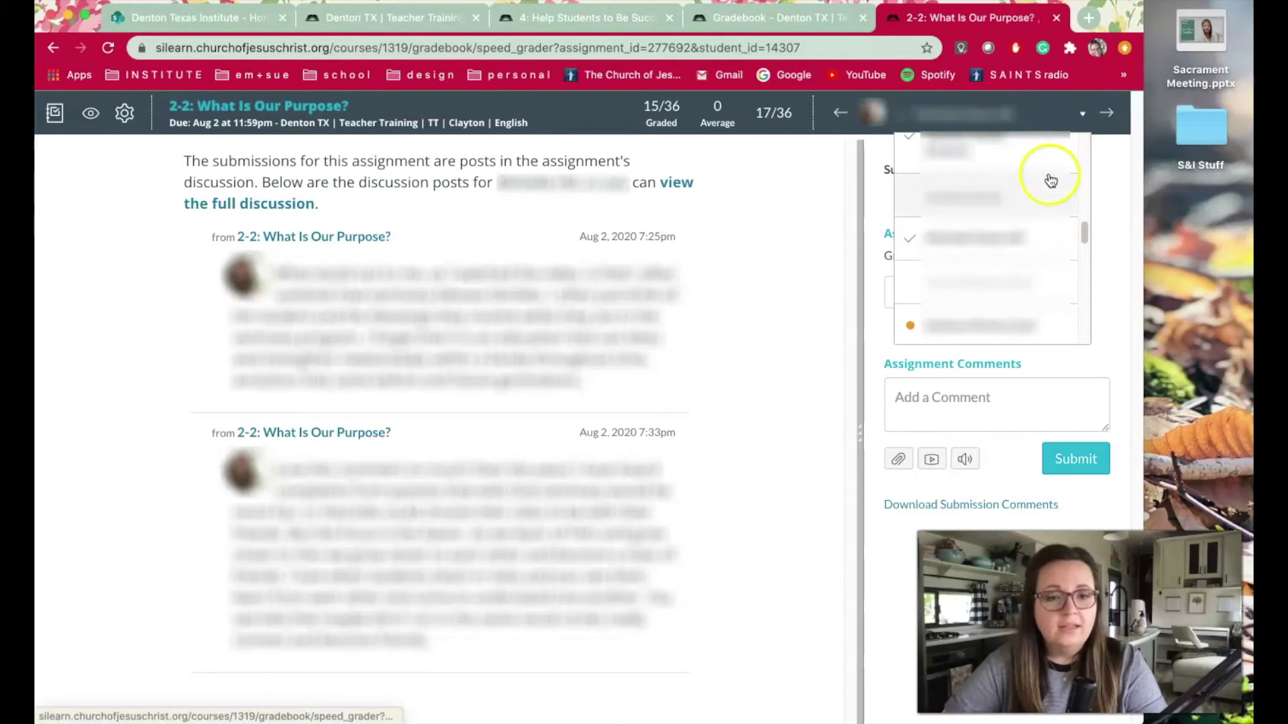
scroll(1023, 285, down, 1)
click(961, 283)
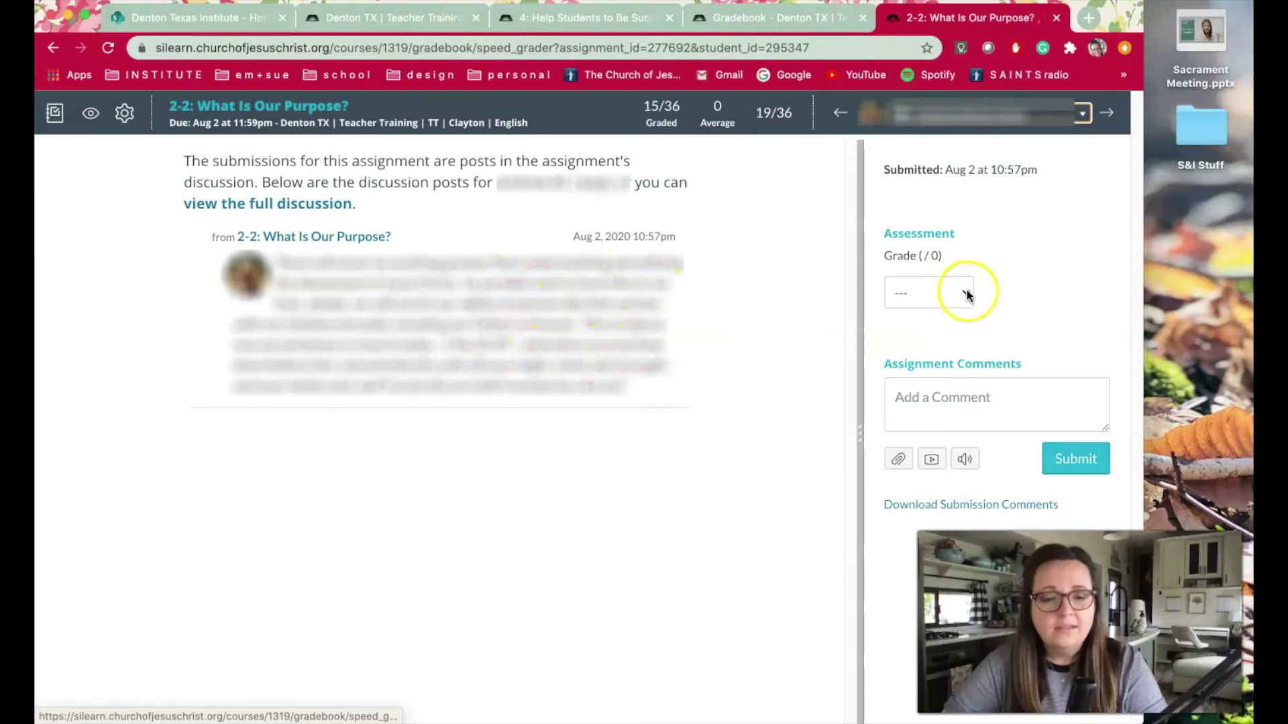
click(967, 296)
click(948, 308)
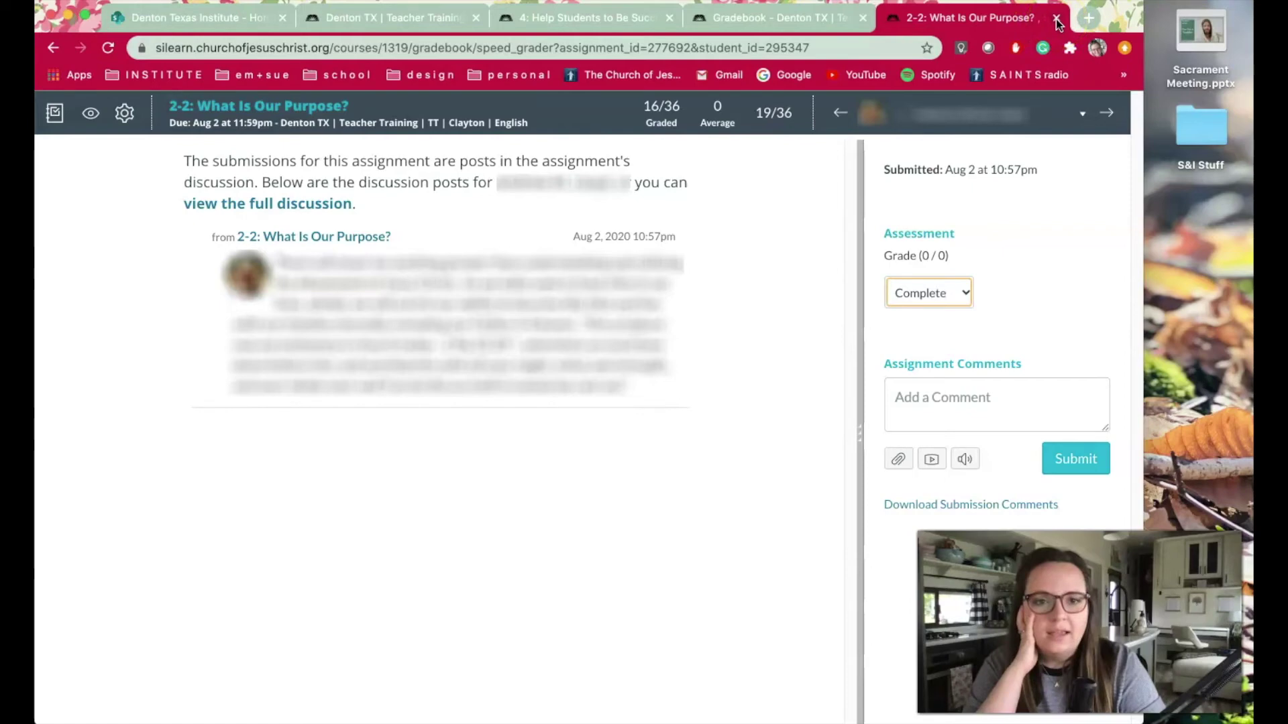
Step: Close the SpeedGrader tab and the gradebook's grade details, and go to the course's Assignments page
click(1057, 19)
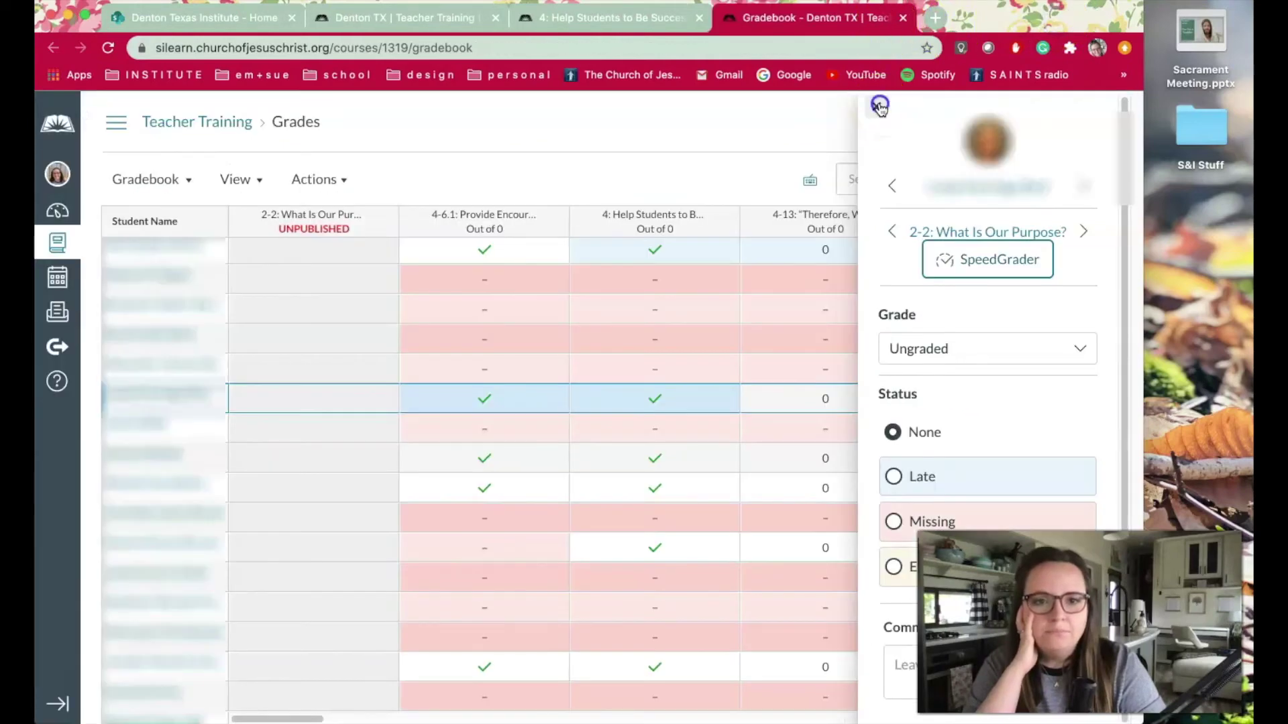
click(880, 105)
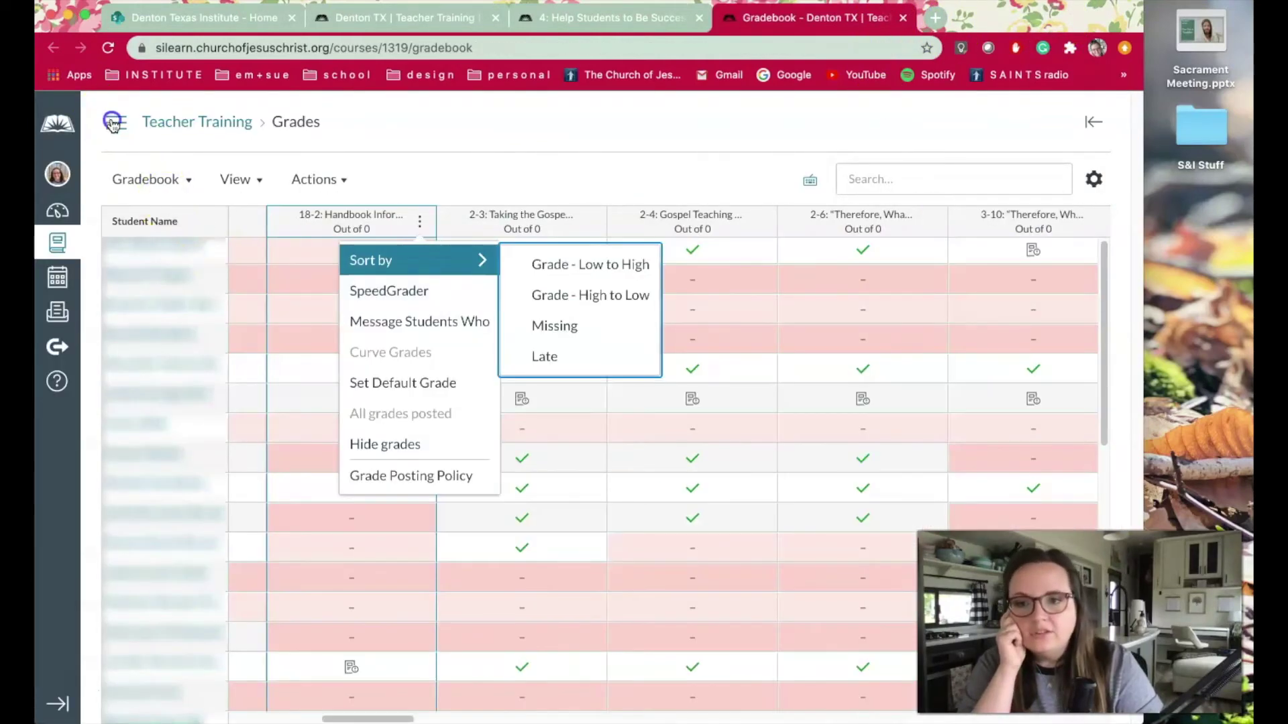
click(114, 123)
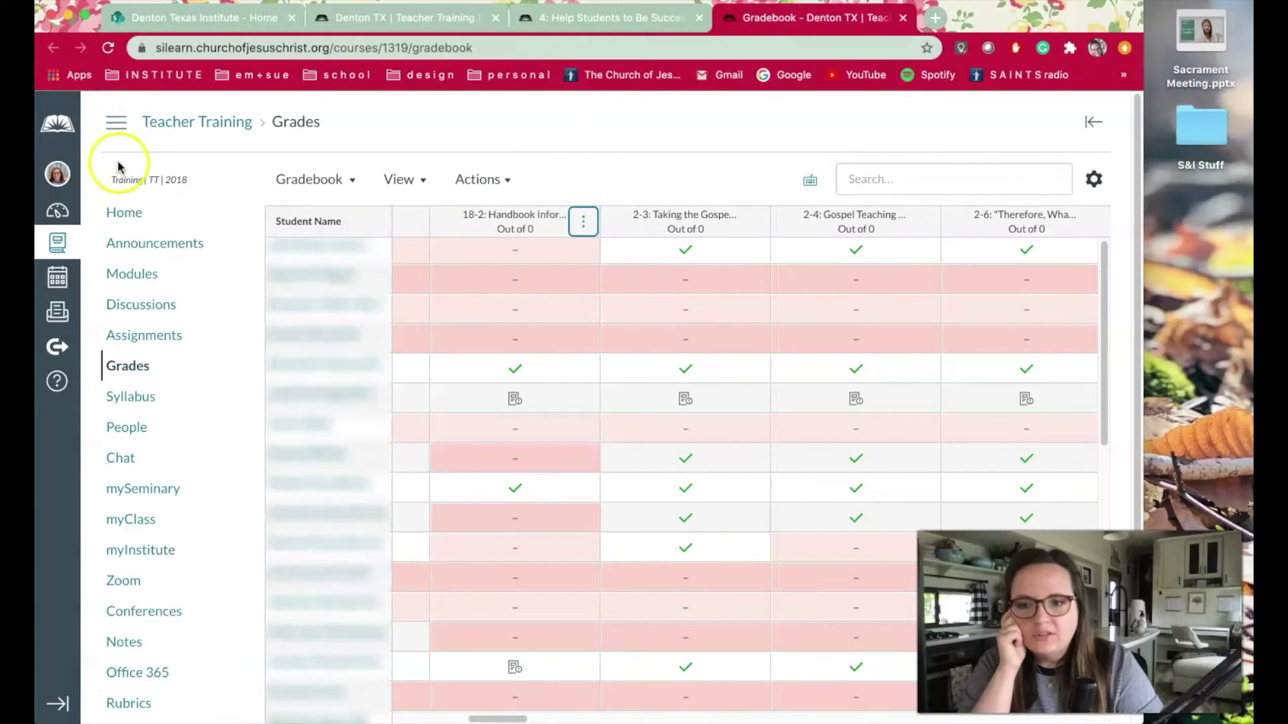
click(155, 340)
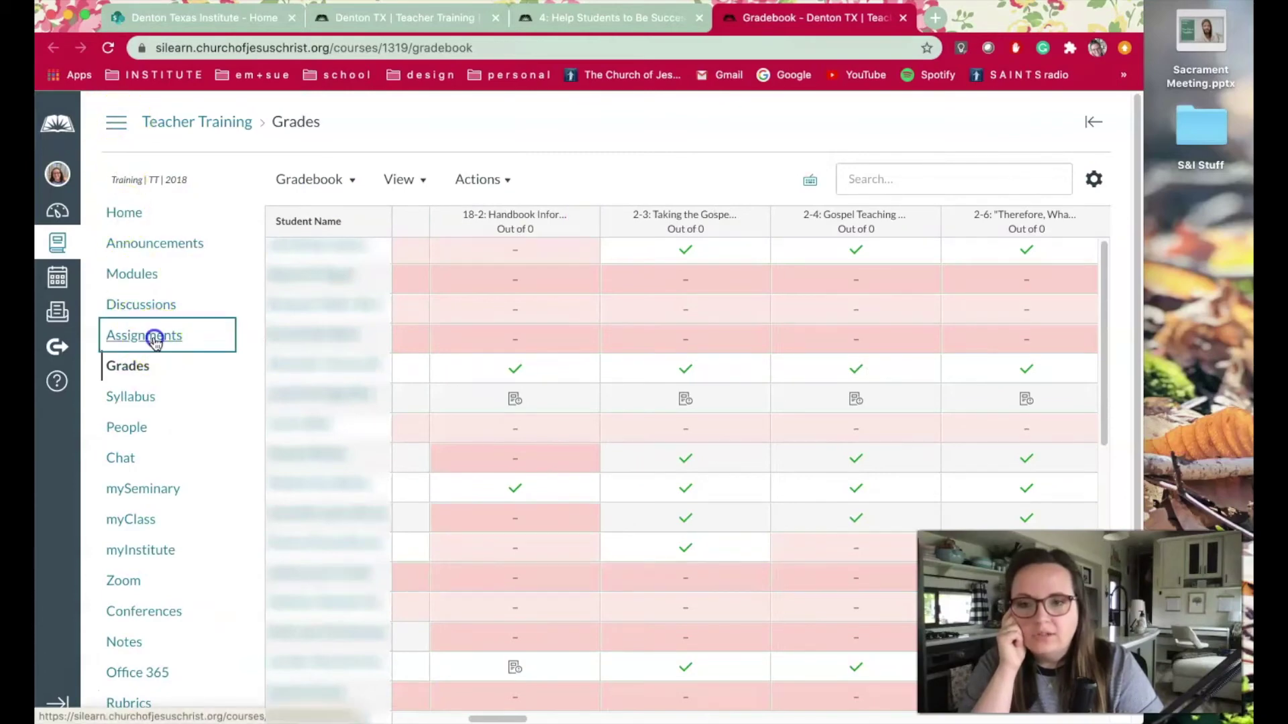
Step: Open the assignment "4-4: Cultivating an Environment of Love and Respect: Why and How" from the assignments list
scroll(422, 467, down, 4)
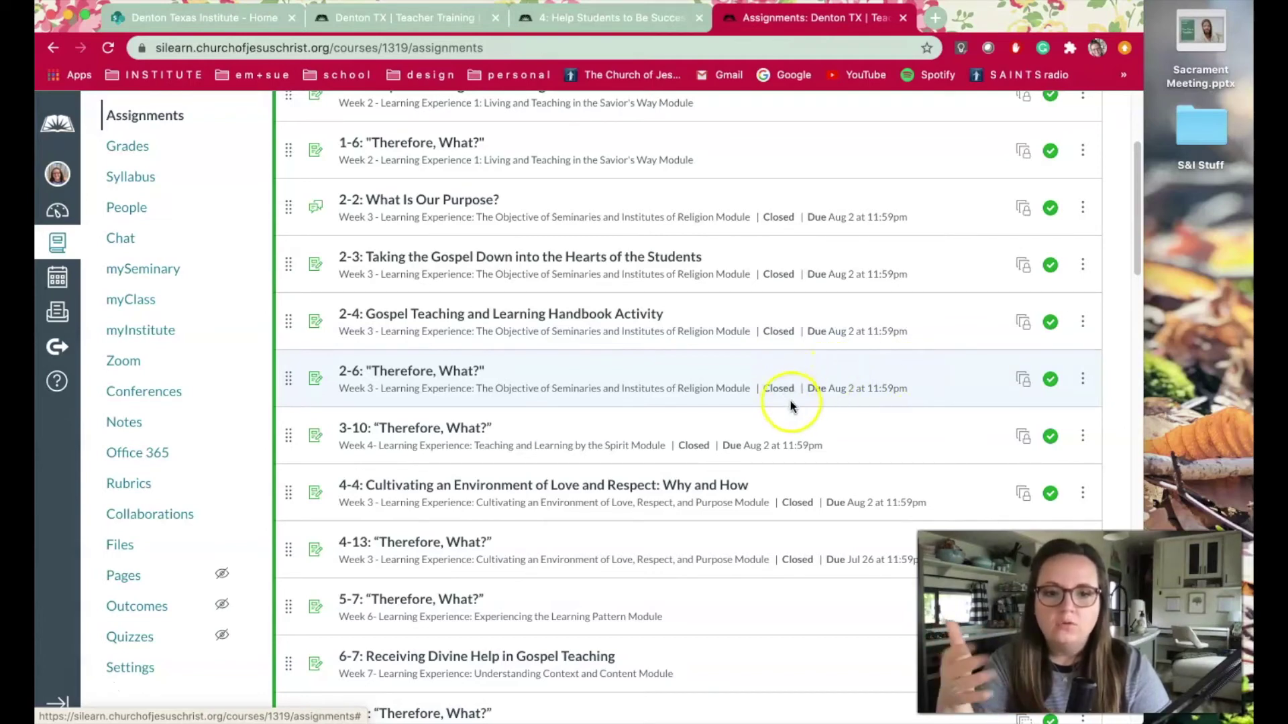
mouse_move(800, 449)
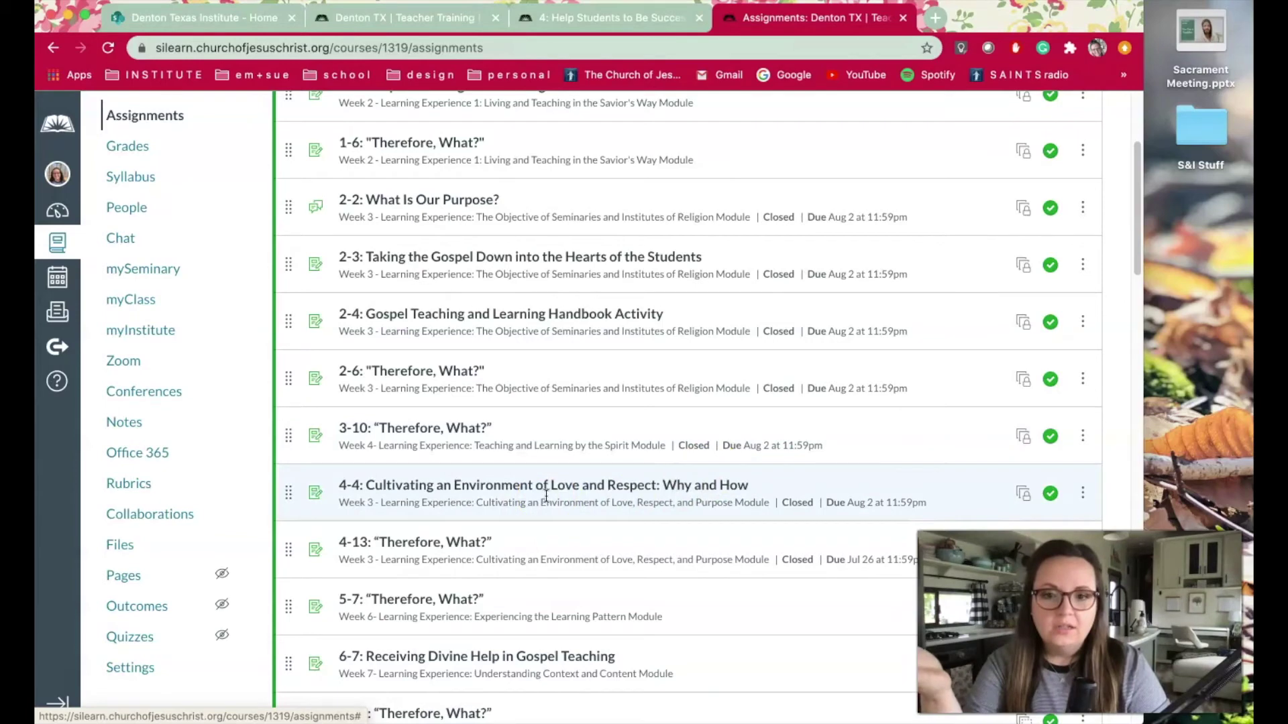
click(514, 488)
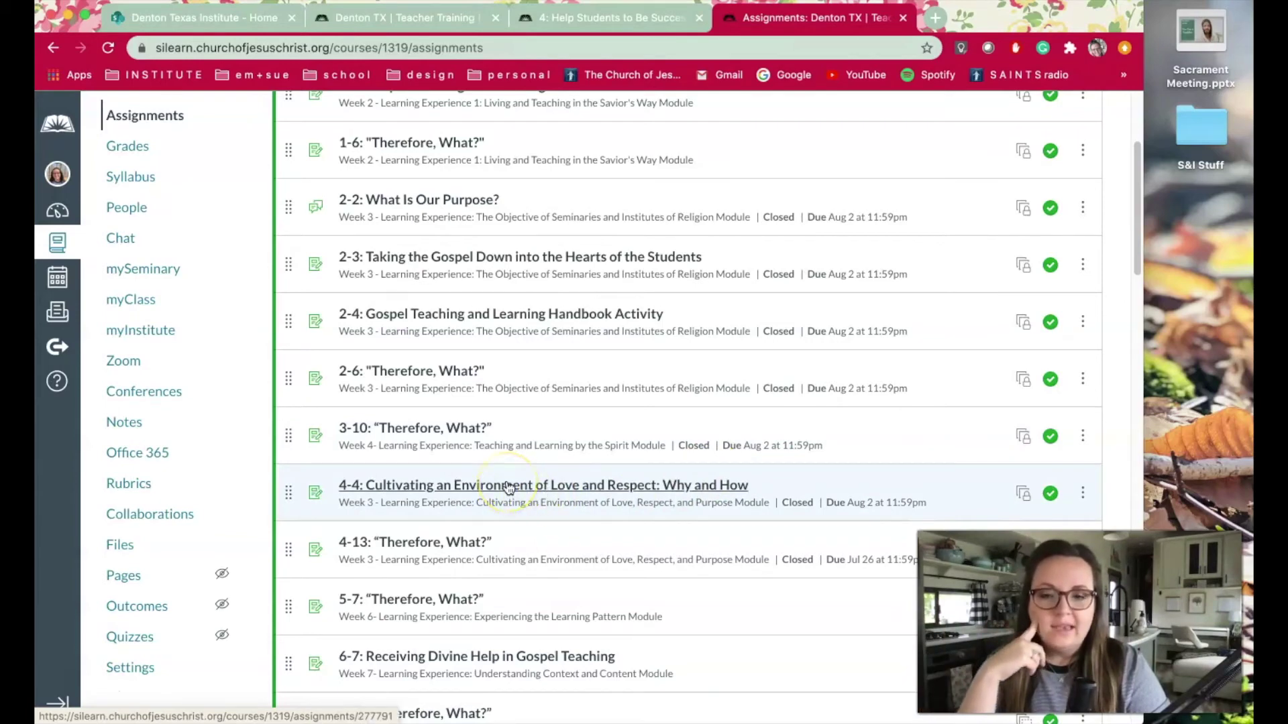
Step: Open the 4-4 assignment's page in a new browser tab and switch to that tab
right_click(508, 488)
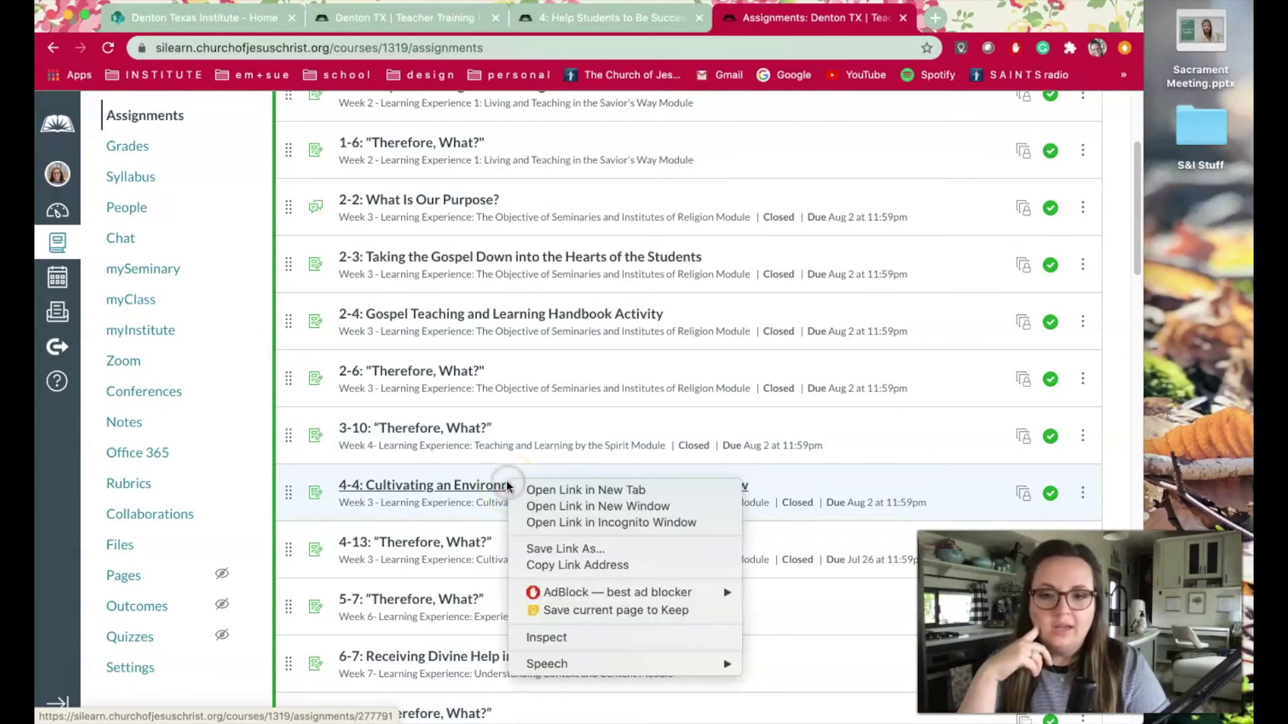
click(540, 490)
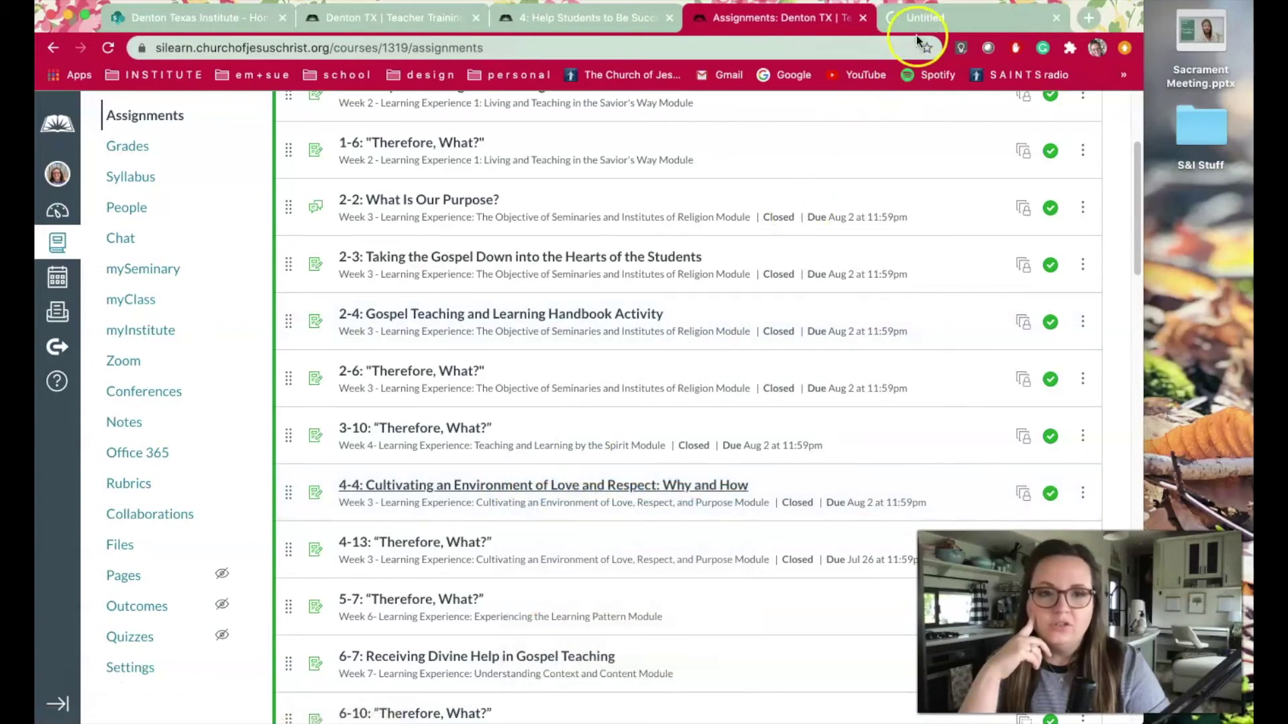
click(926, 18)
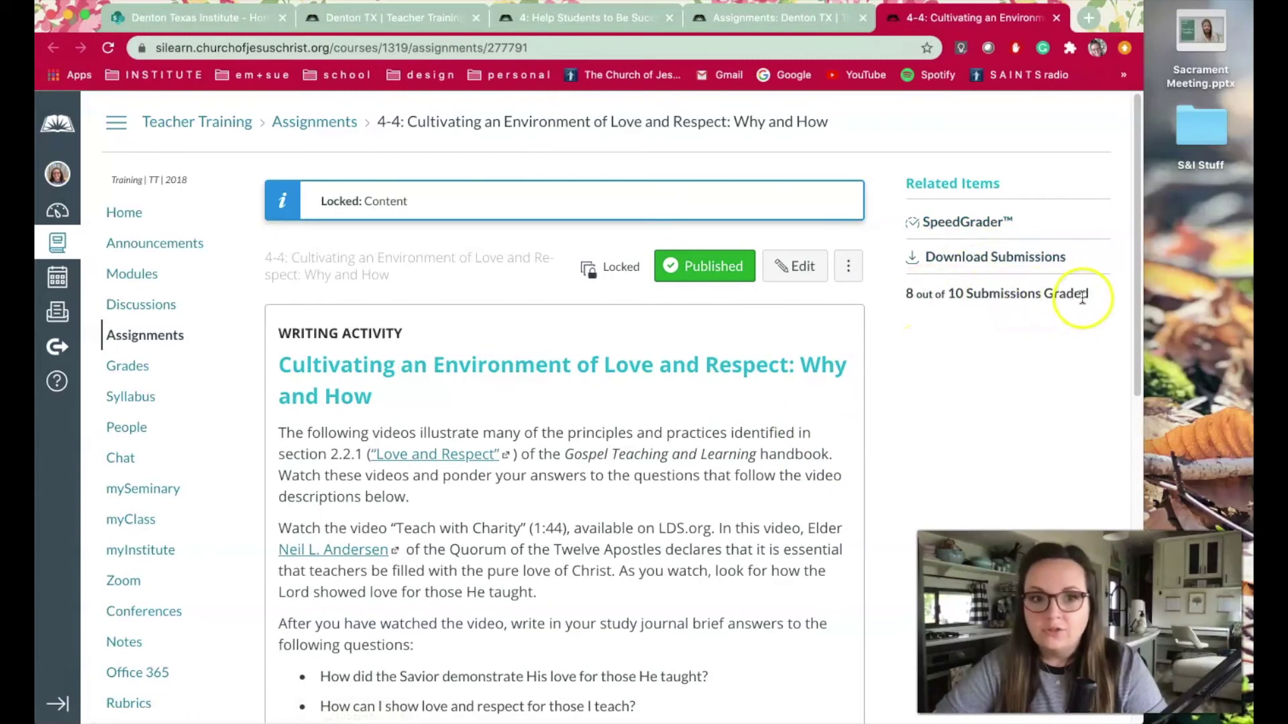
Step: Open SpeedGrader for the 4-4 assignment in a new browser tab and grade the displayed student's submission as Complete
right_click(961, 225)
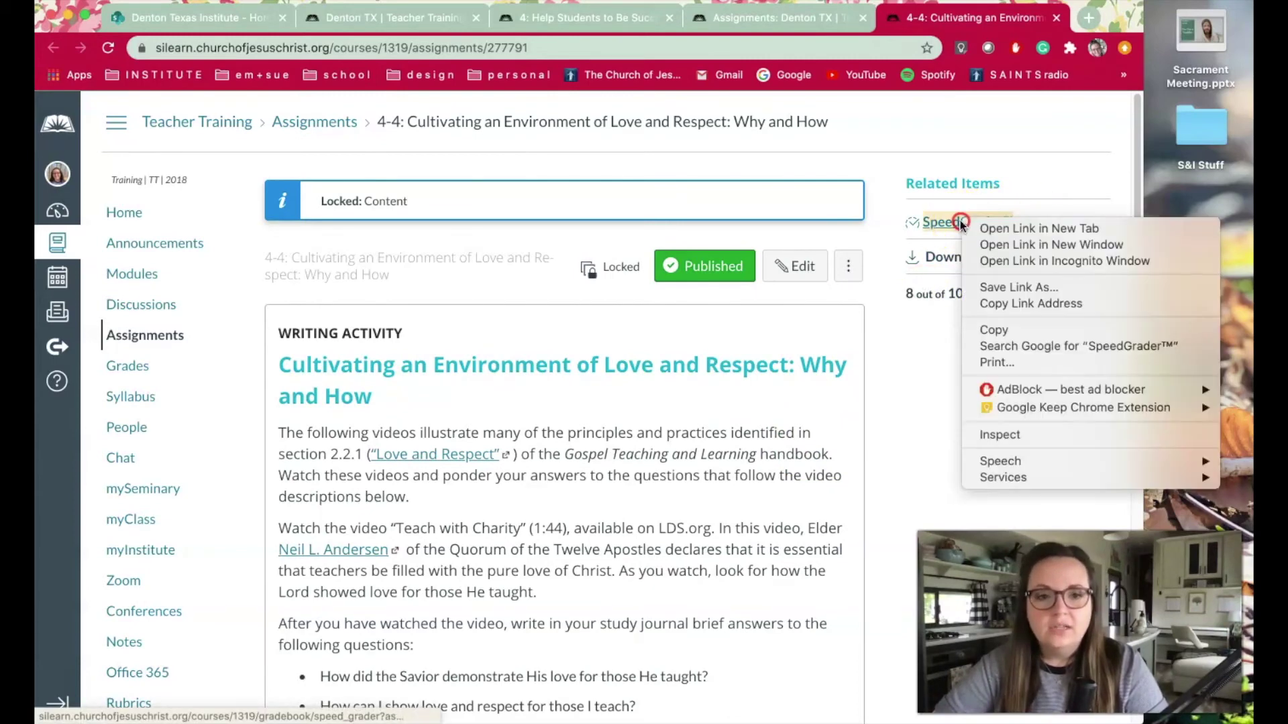
click(986, 228)
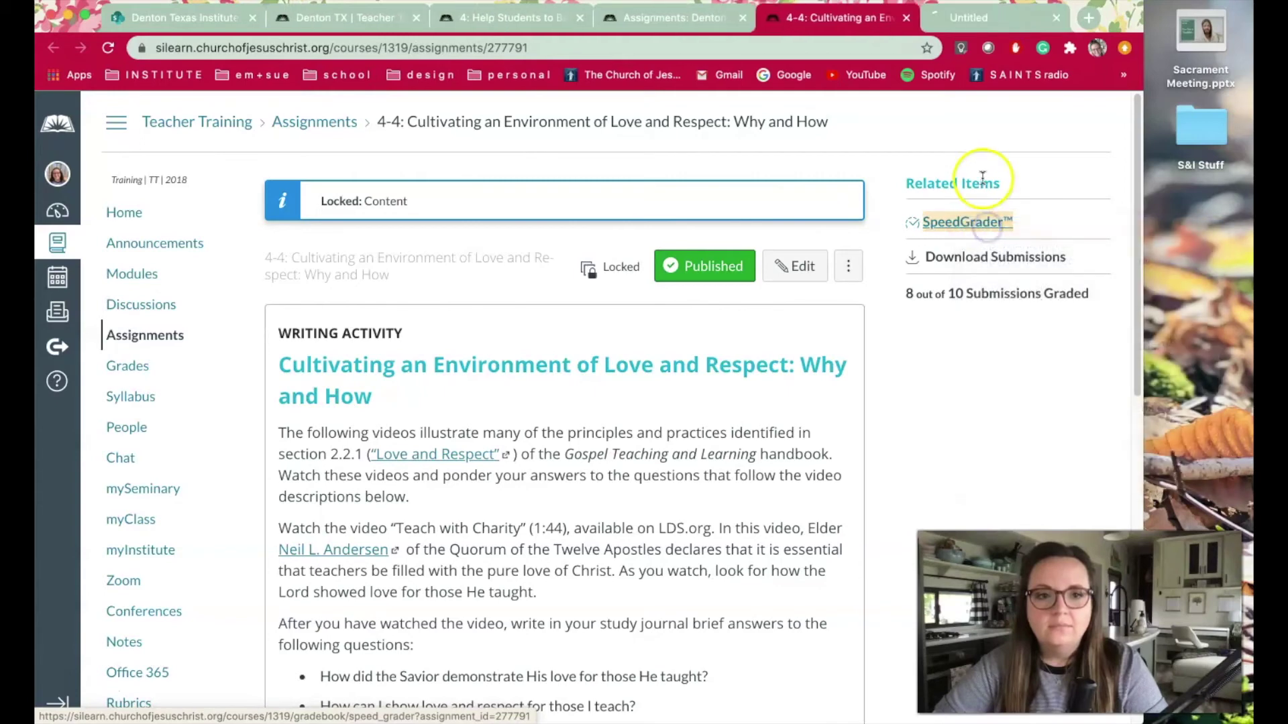
click(960, 22)
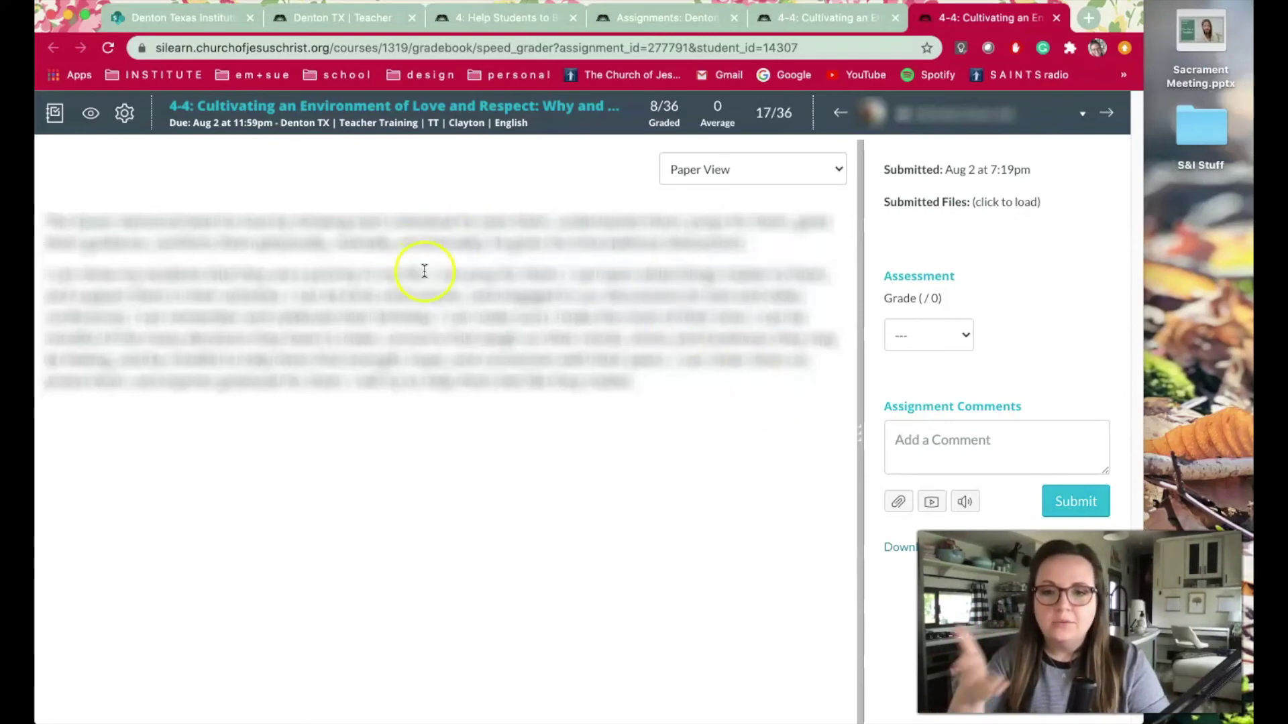
click(963, 336)
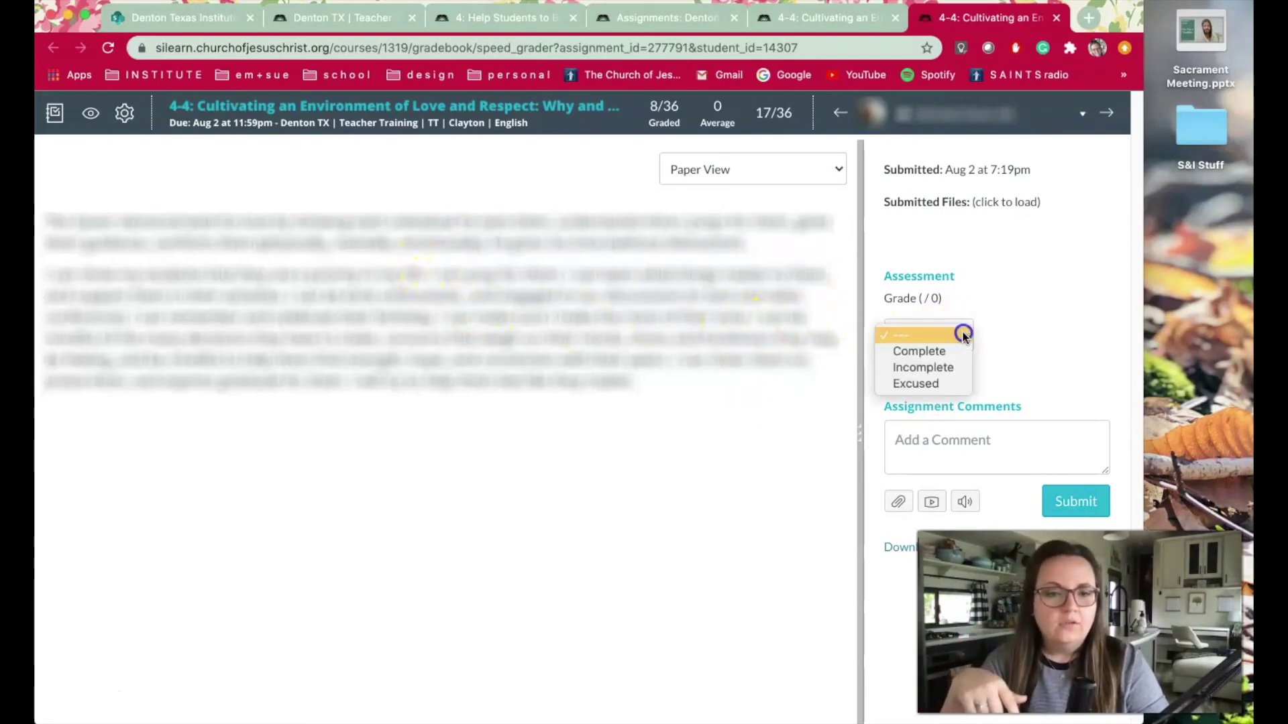
click(942, 351)
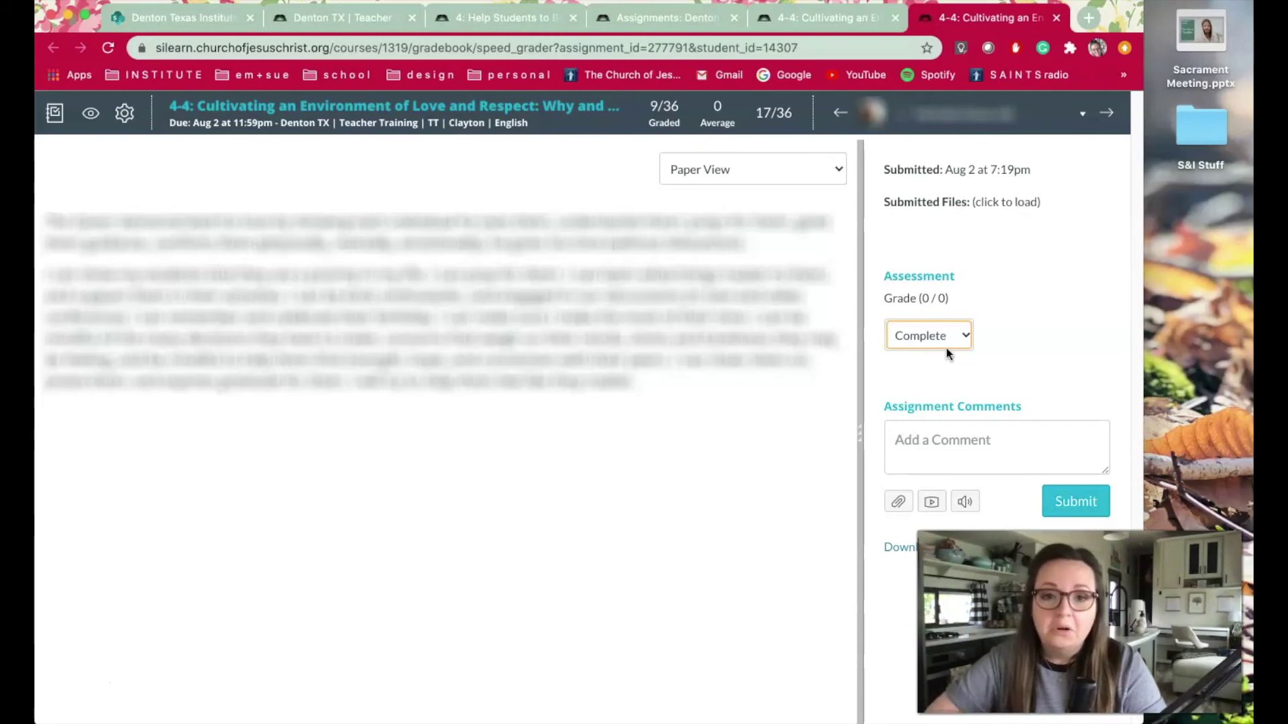
Step: Draft the assignment comment "Love your thoughts!" for the student and clear it without submitting
click(908, 435)
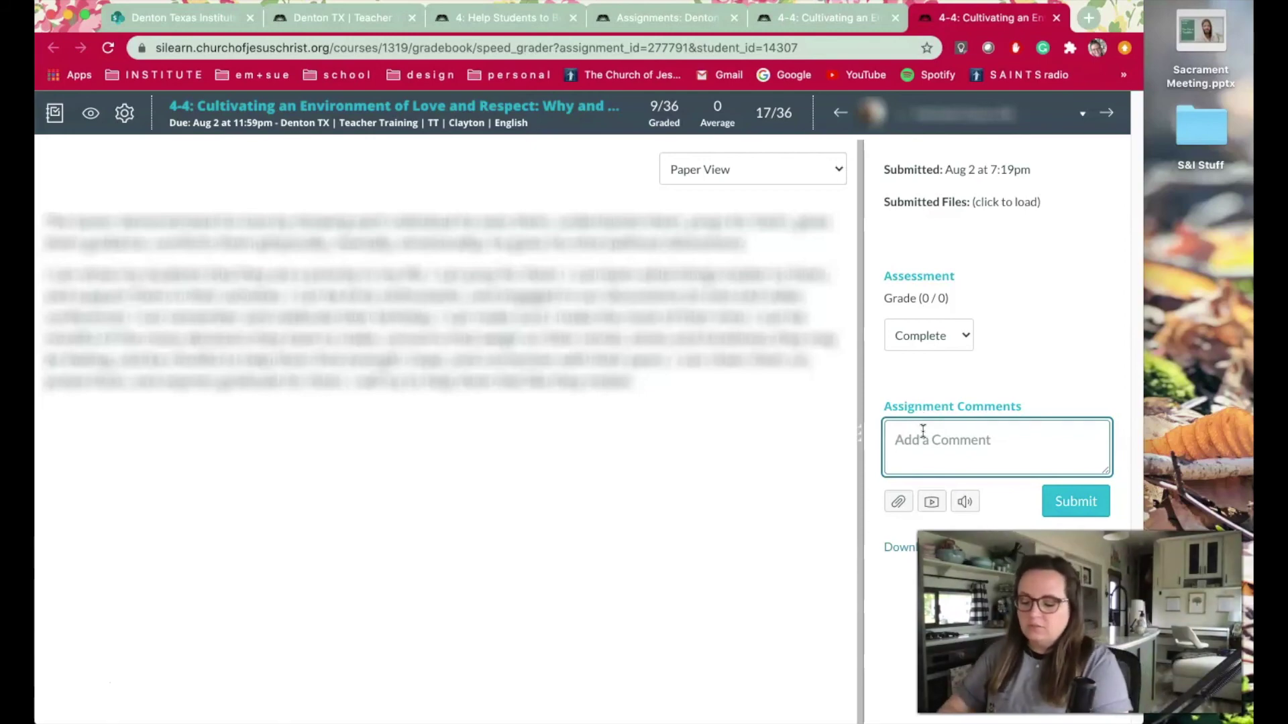
text(Love your t)
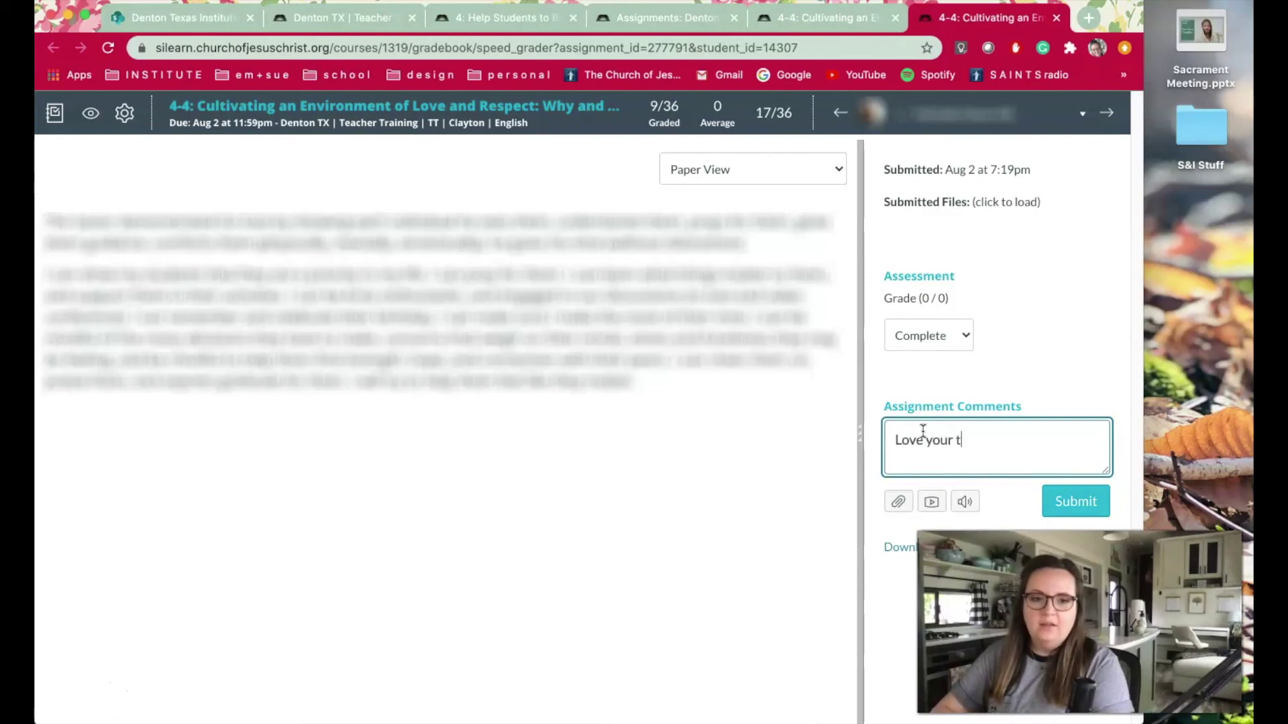
text(houghts!)
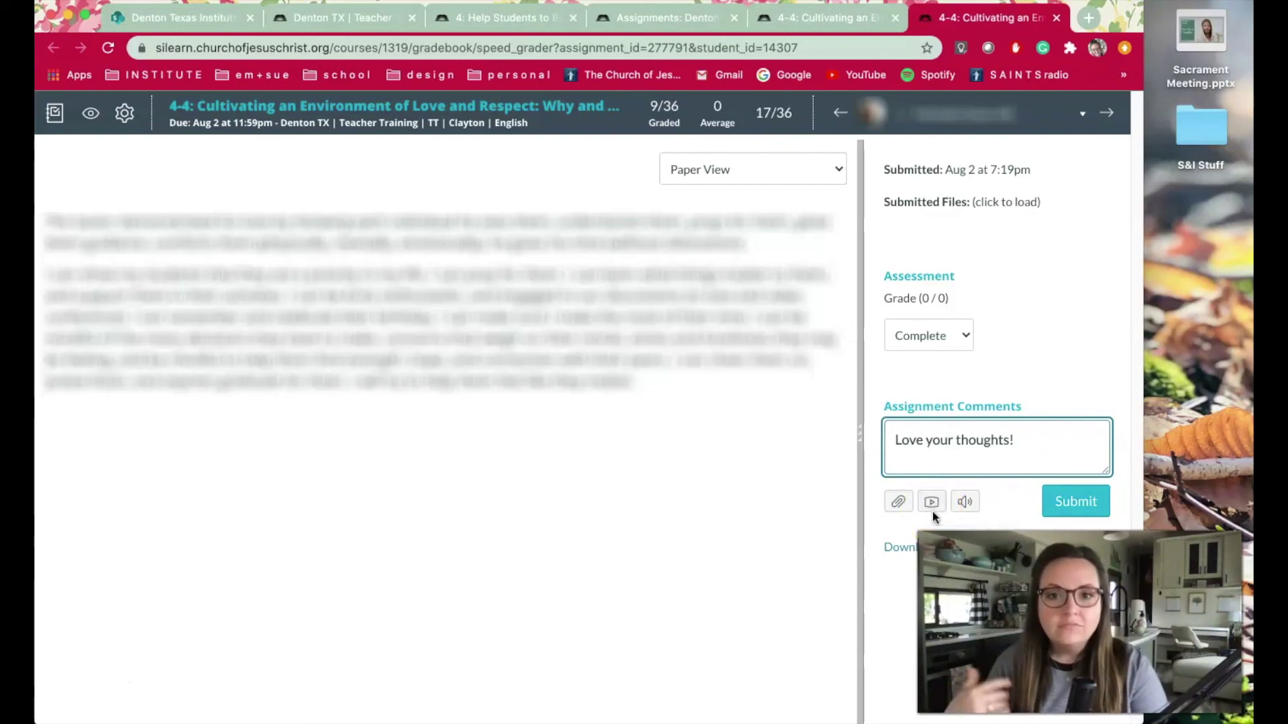
click(966, 503)
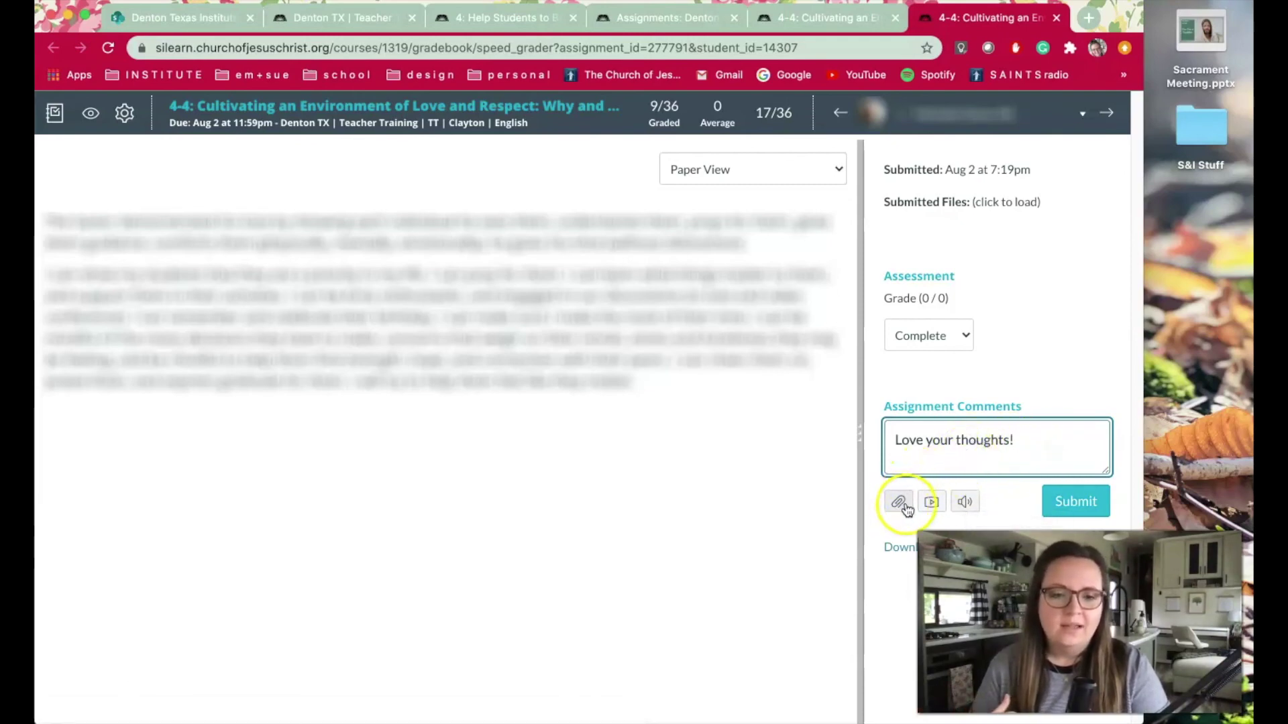
drag(1010, 448, 866, 440)
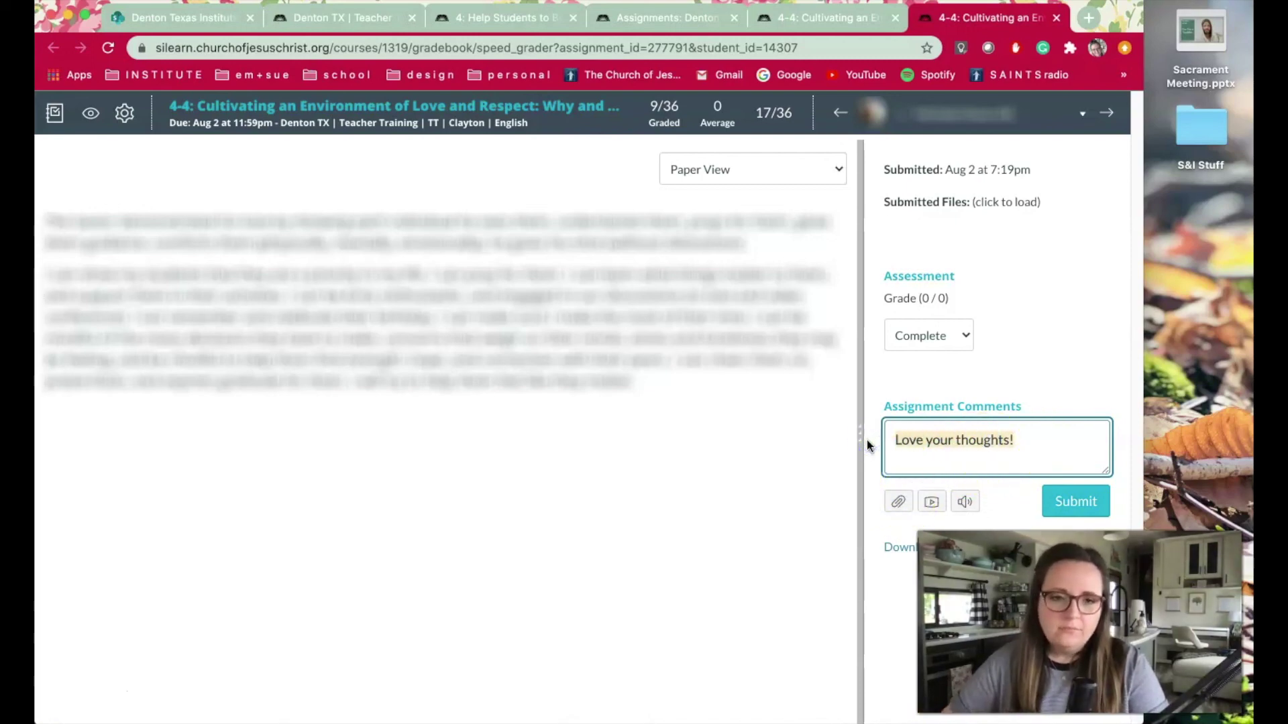
key(ctrl+x)
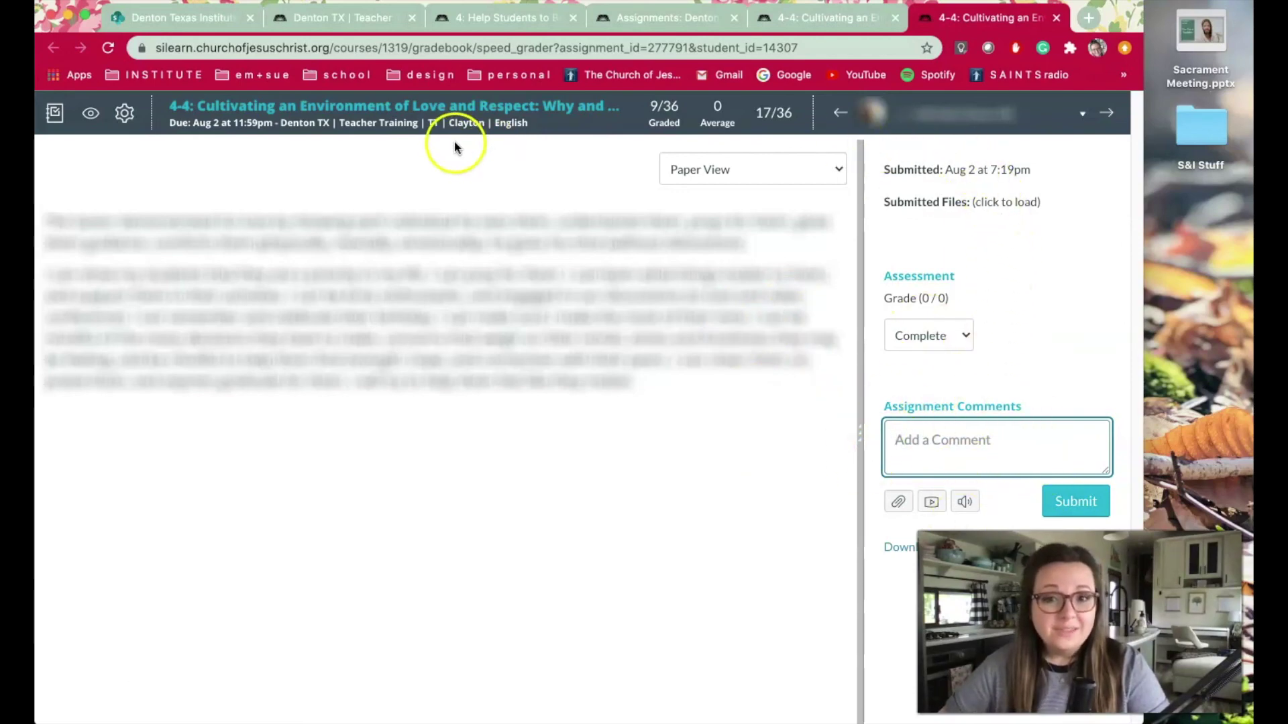
Step: Close the SpeedGrader and 4-4 assignment tabs and return to the Teacher Training course home page
click(1057, 21)
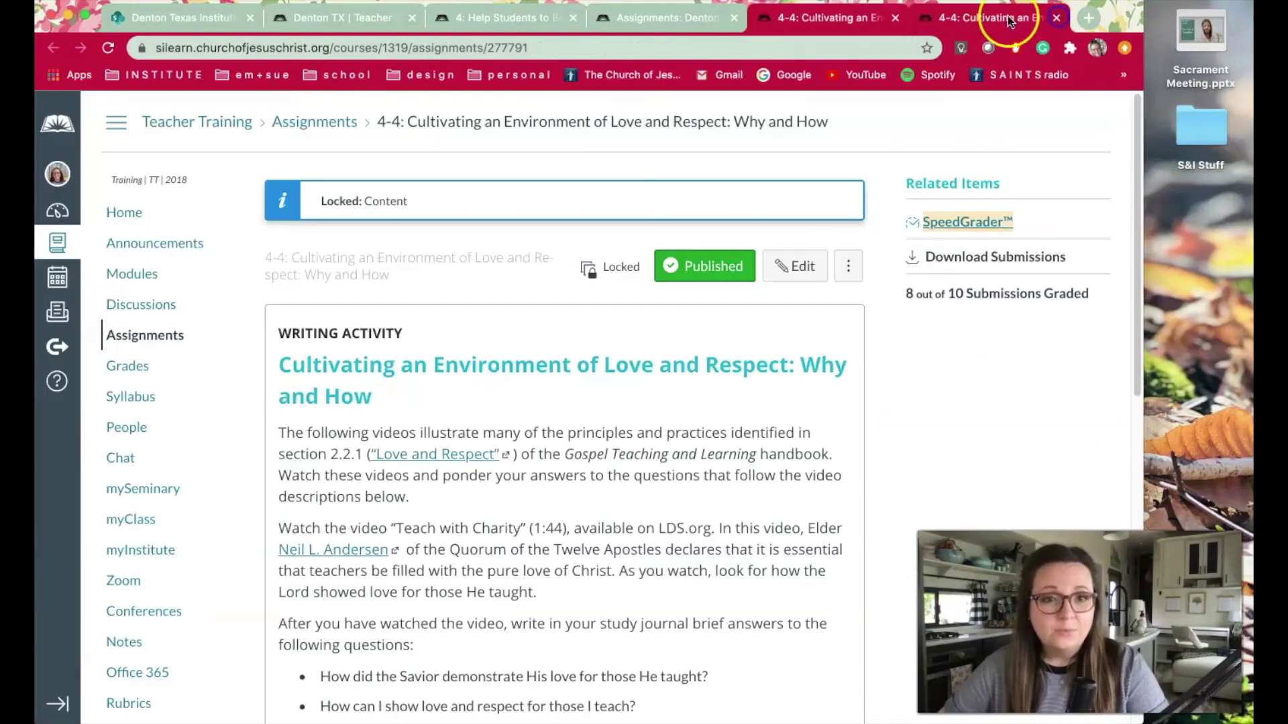
click(1058, 20)
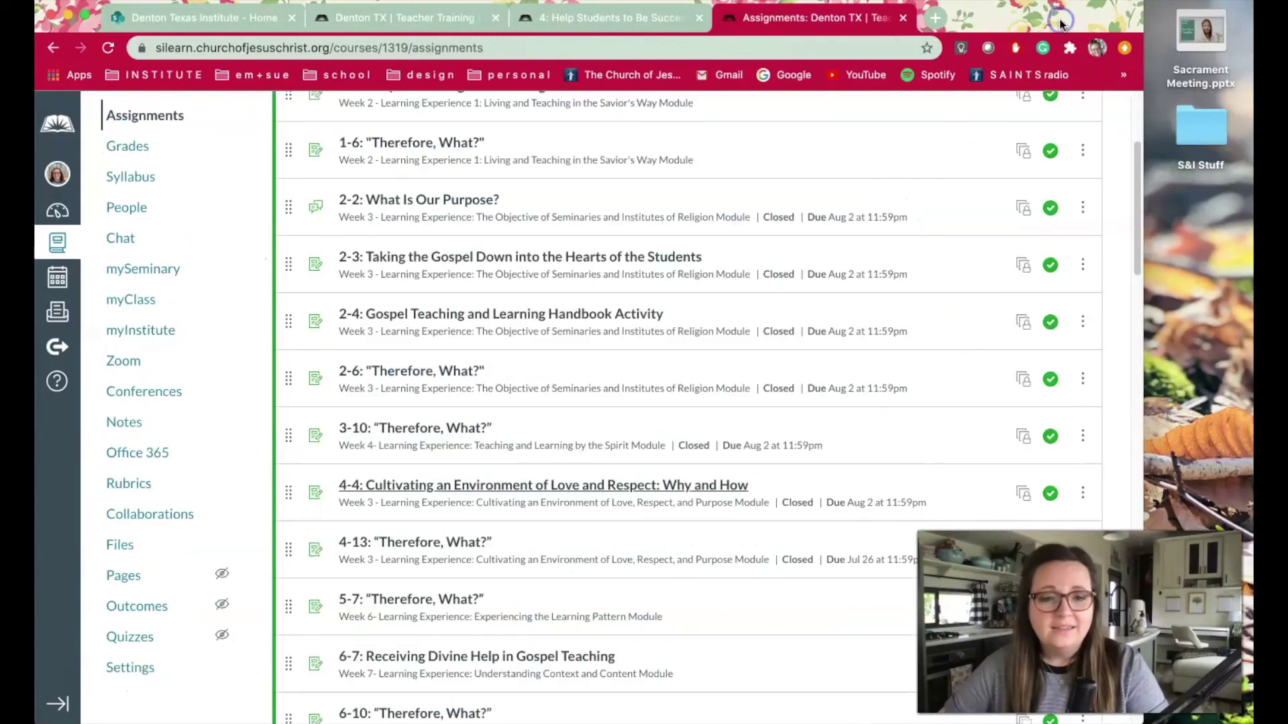
click(429, 24)
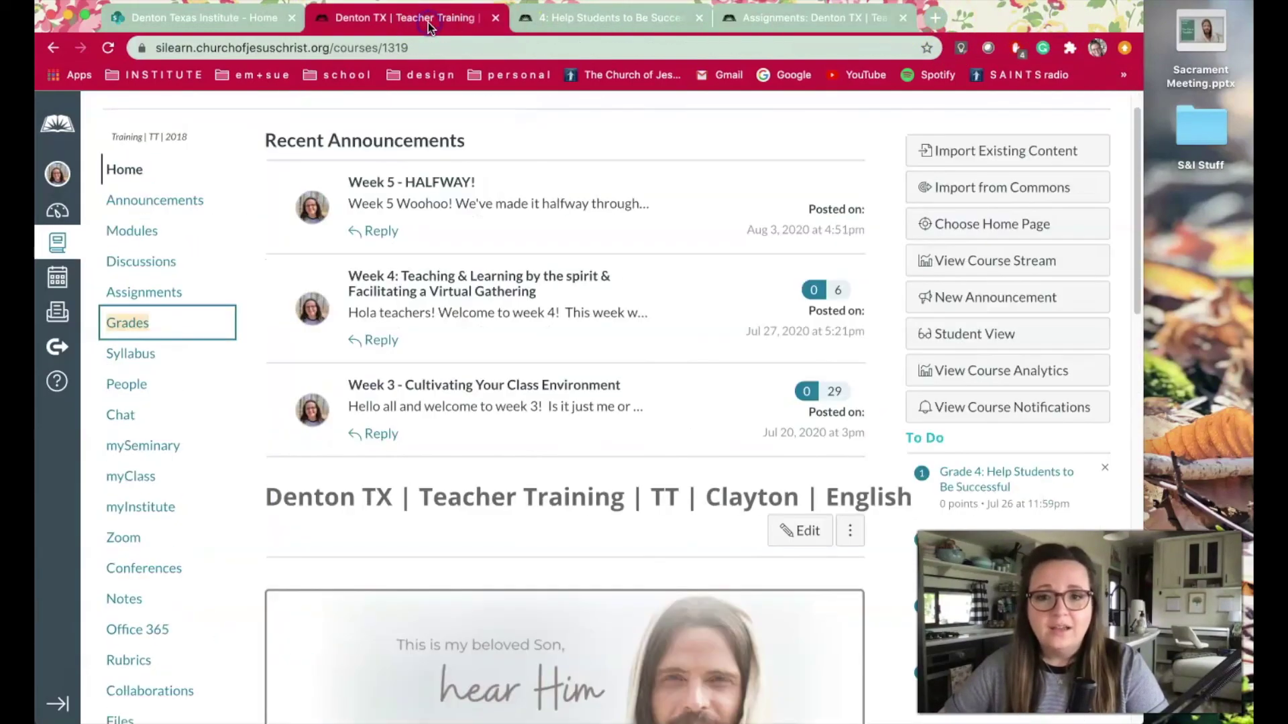